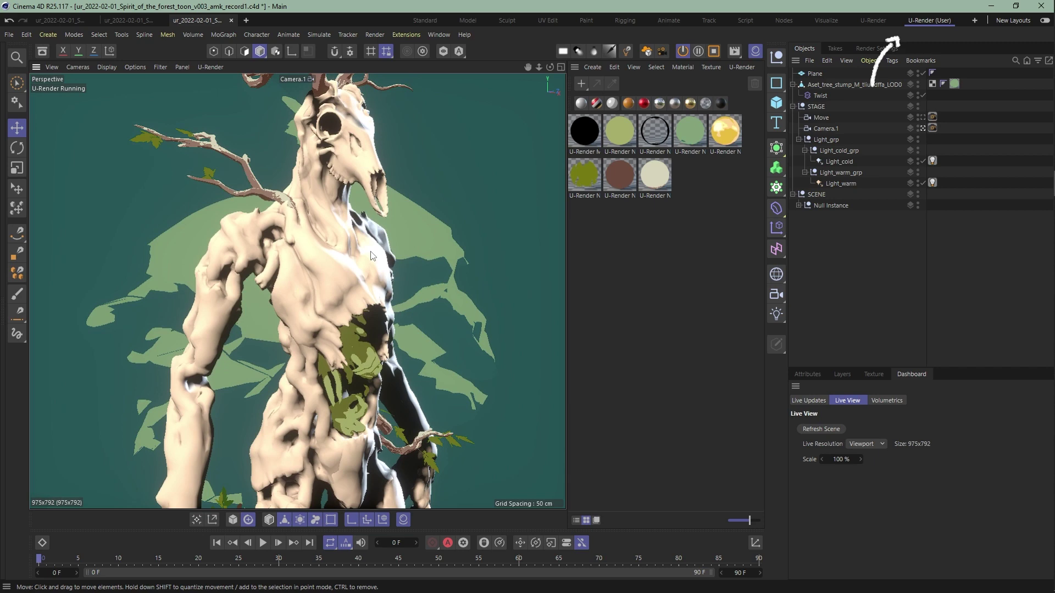
Step: Orbit around the tree spirit and switch the right panel to the U-Render render settings
left_click_drag(372, 257, 402, 300, "alt")
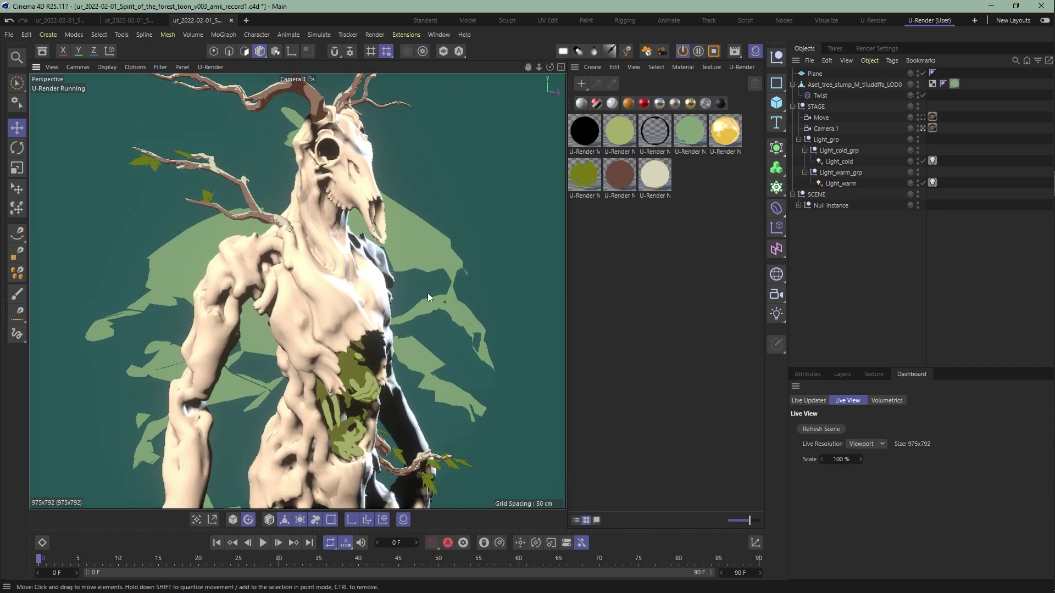
left_click(875, 49)
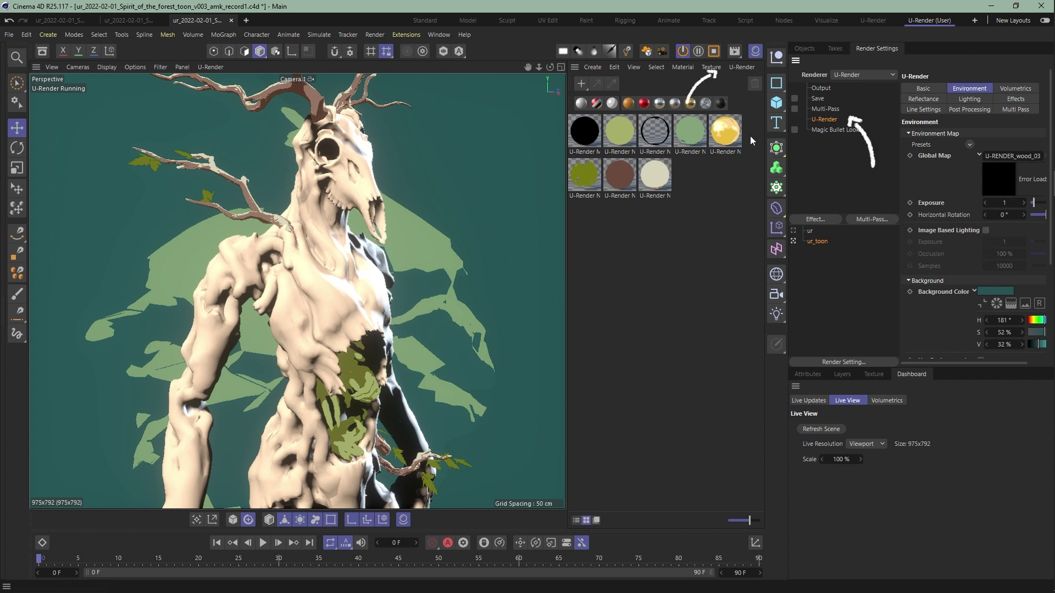
Step: Create a new U-Render NPR material from the Material Manager's U-Render menu
left_click(740, 67)
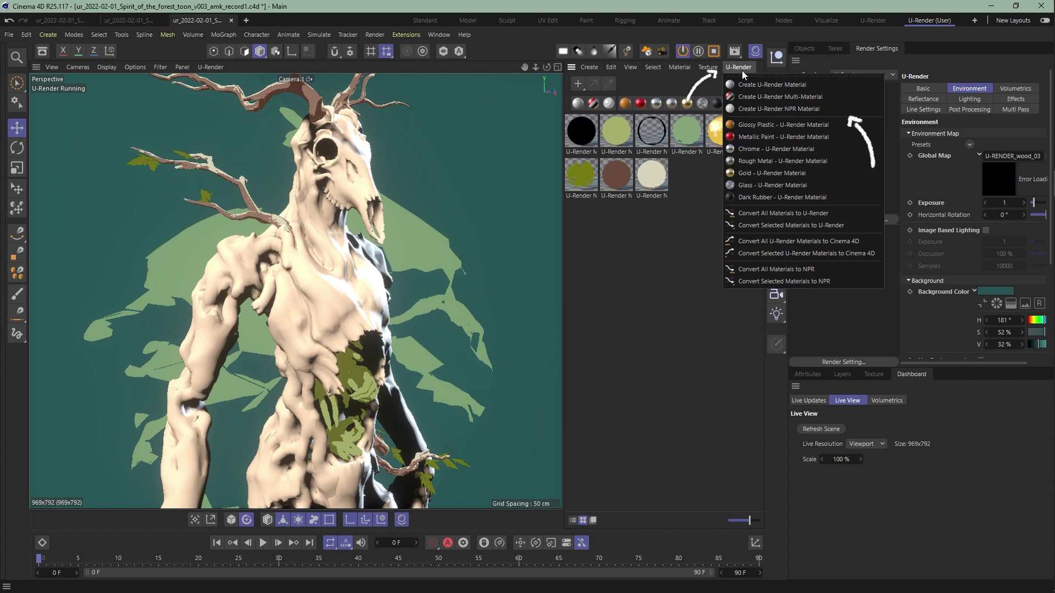
left_click(835, 111)
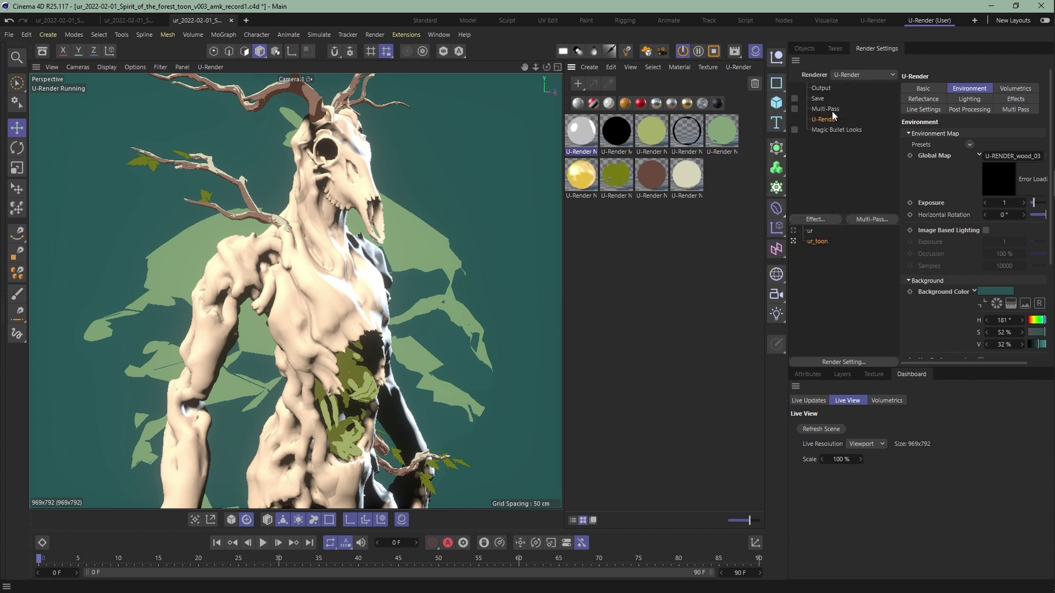
left_click(739, 67)
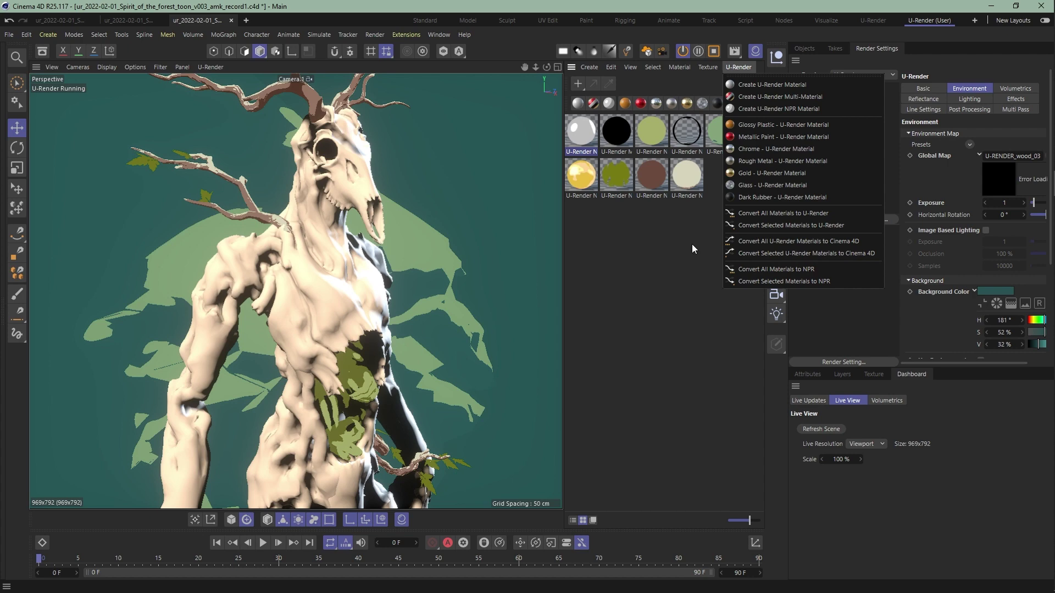
left_click(665, 232)
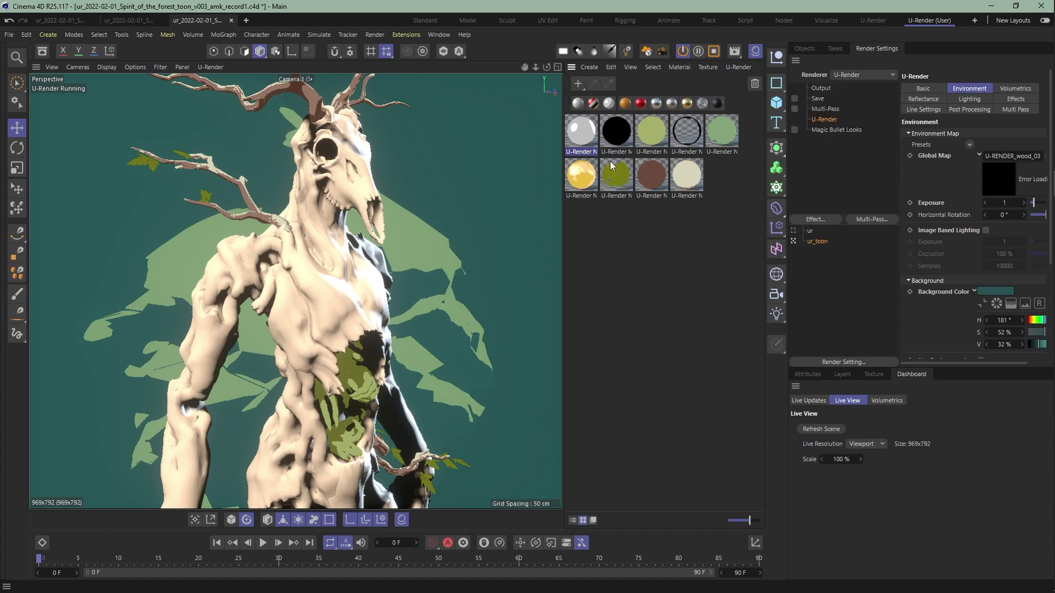
Step: Edit the new material's Color gradient, moving the middle knot left and the third knot right
double_click(580, 130)
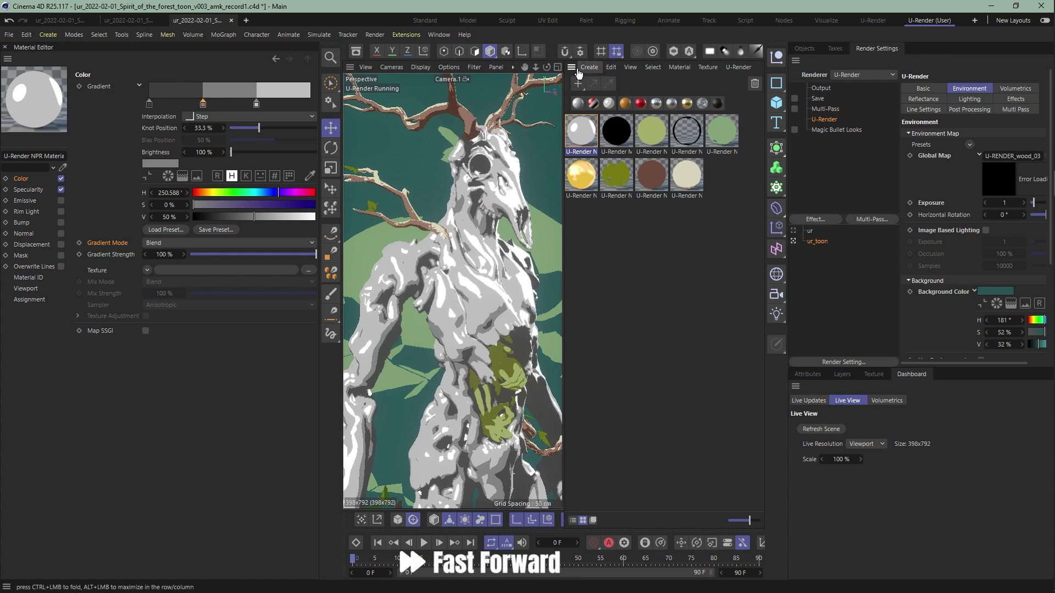
left_click_drag(791, 173, 867, 172)
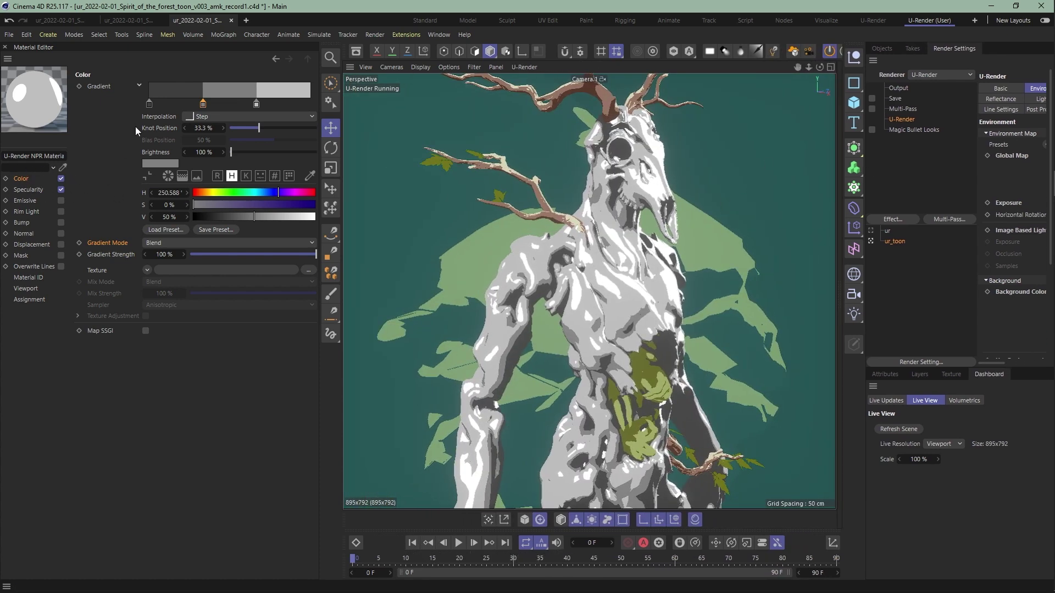
left_click_drag(203, 104, 181, 105)
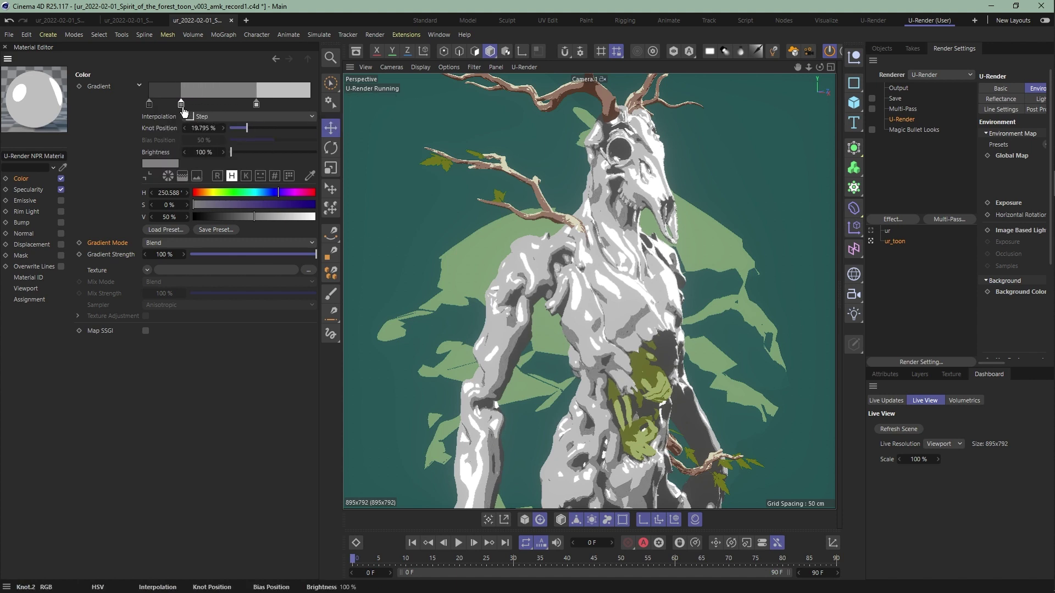
mouse_move(256, 104)
left_mouse_down()
mouse_move(280, 105)
mouse_move(264, 105)
left_mouse_up()
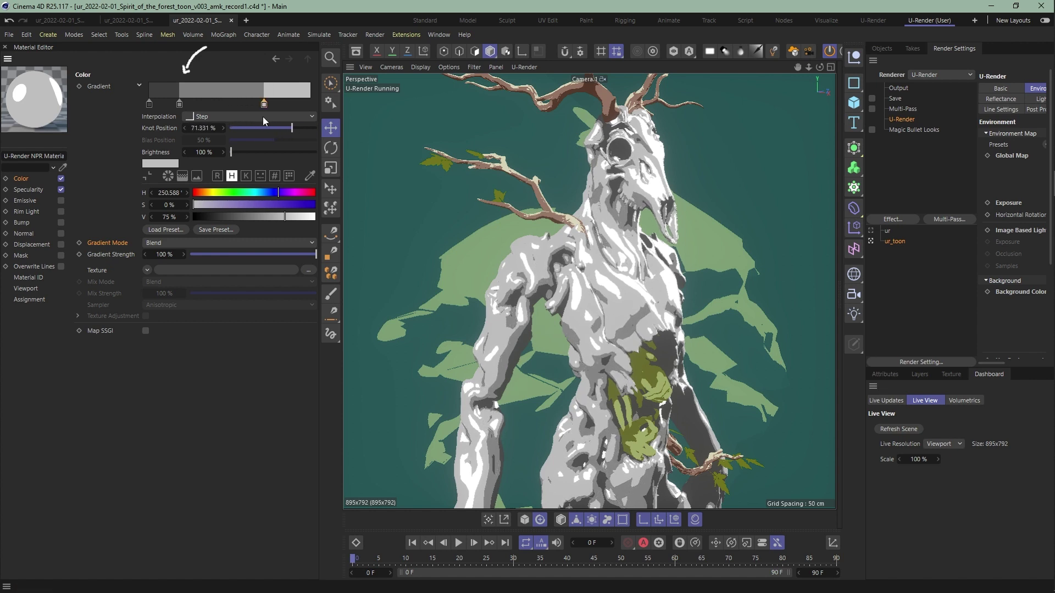
Step: Load a purple gradient preset, respace the middle knot and raise the knot colour value to 100%
left_click(172, 229)
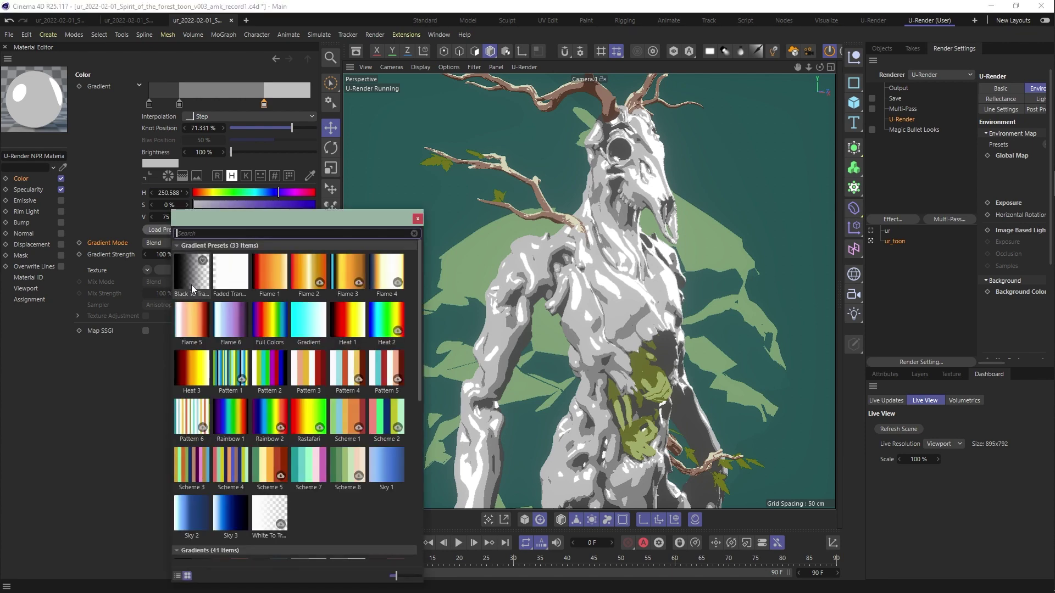
scroll(191, 284, "down", 5)
scroll(237, 312, "down", 3)
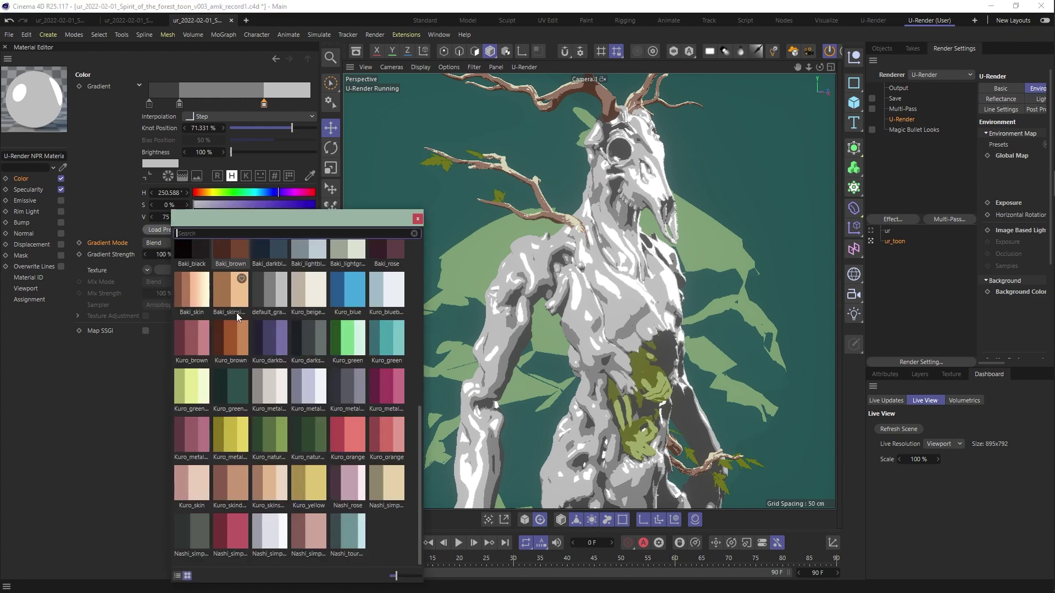
double_click(272, 338)
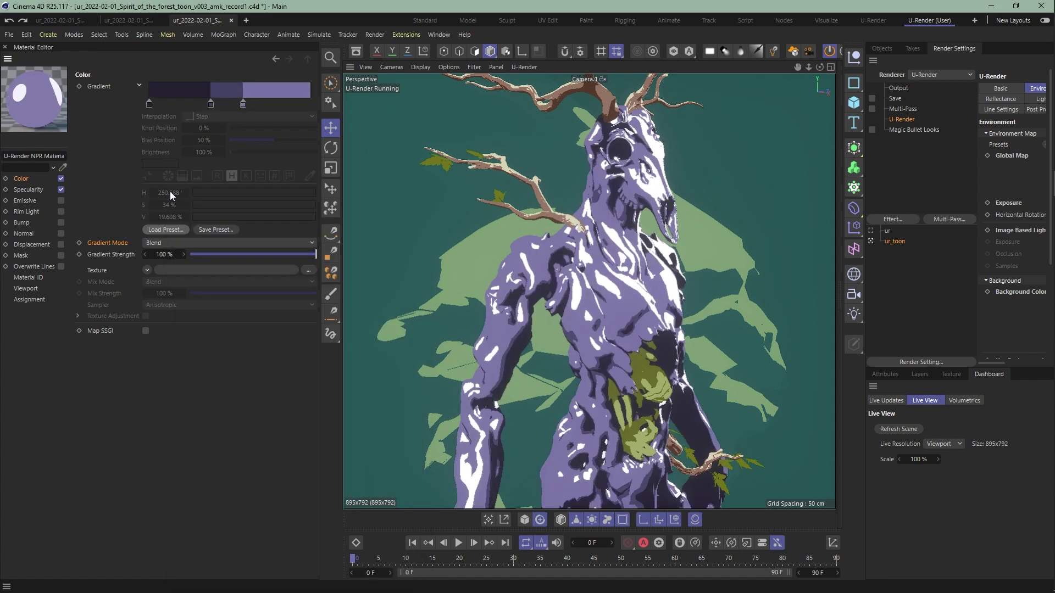
left_click(148, 104)
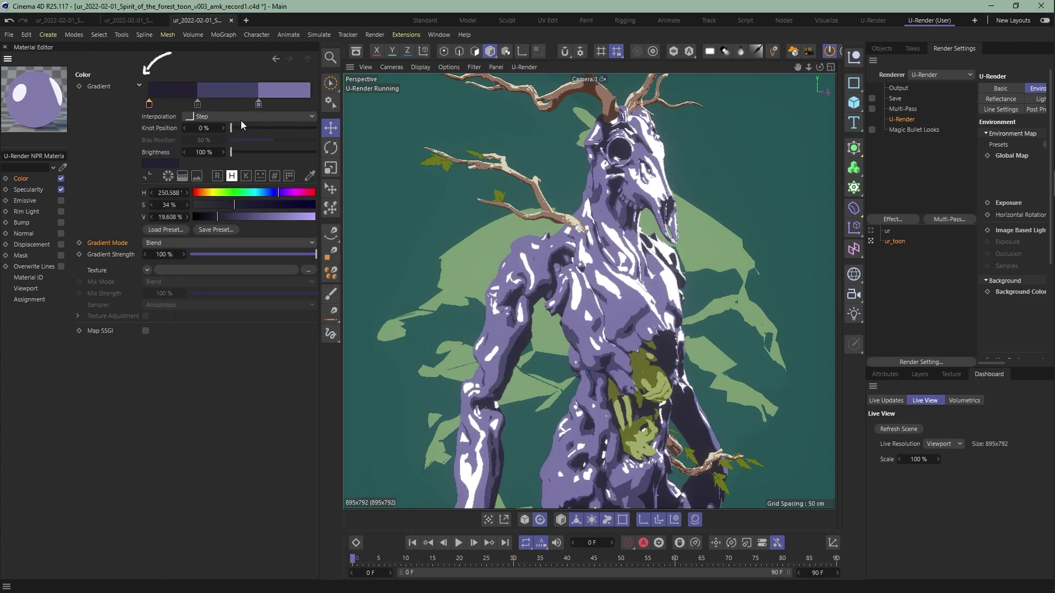
left_click_drag(197, 104, 275, 105)
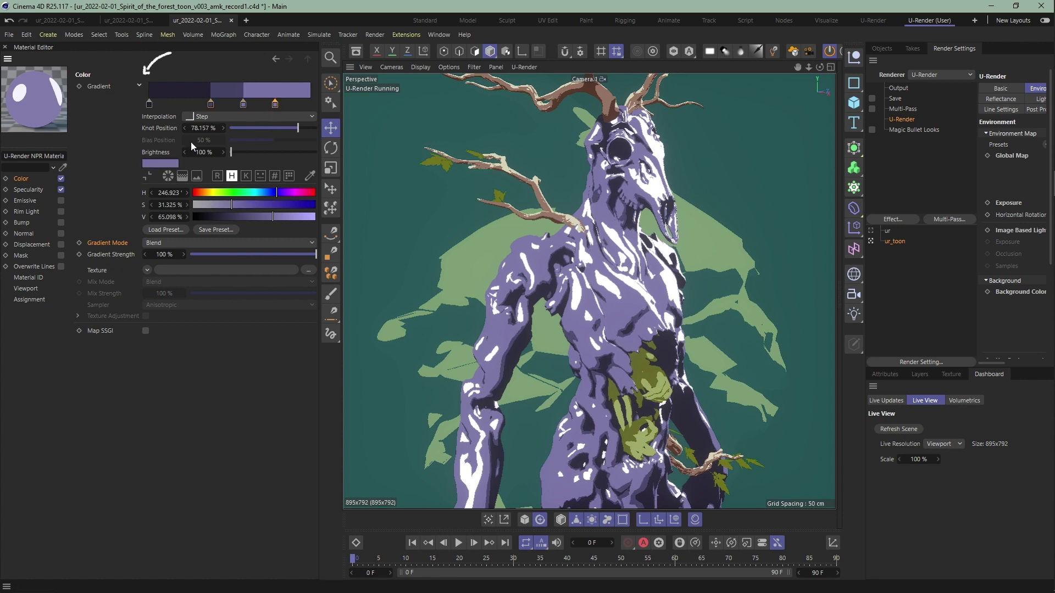
left_click_drag(273, 216, 314, 216)
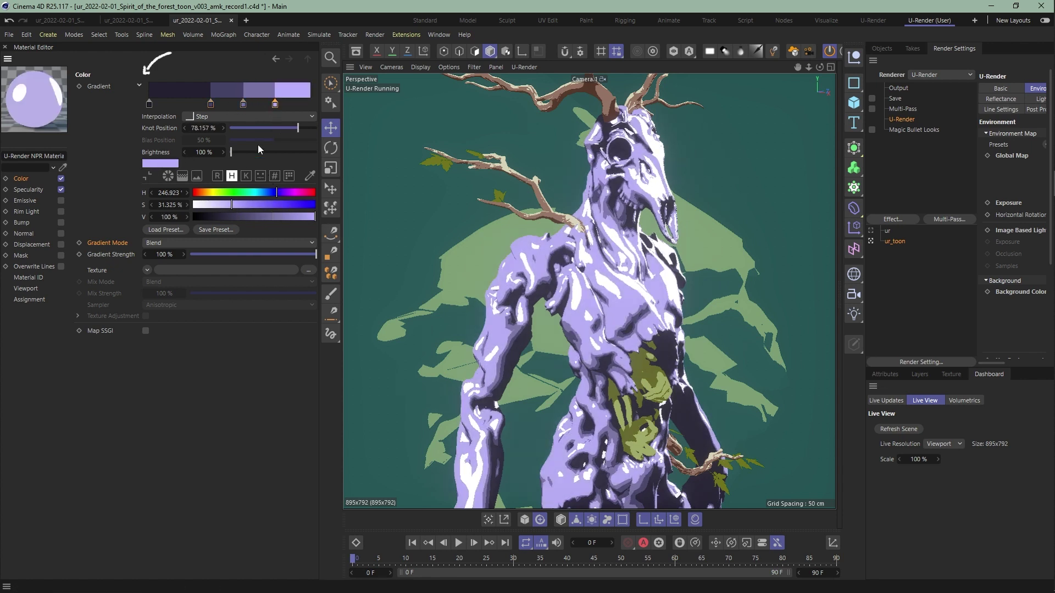
Step: Try Blend and Smooth interpolation on the first knot, then set all knots back to Step
left_click(150, 104)
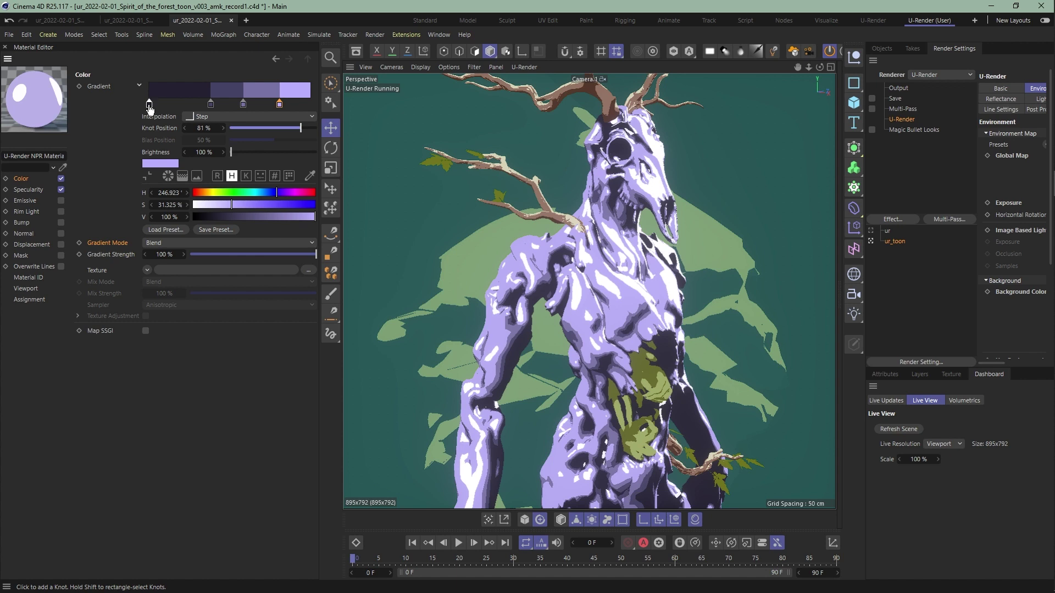
left_click(215, 116)
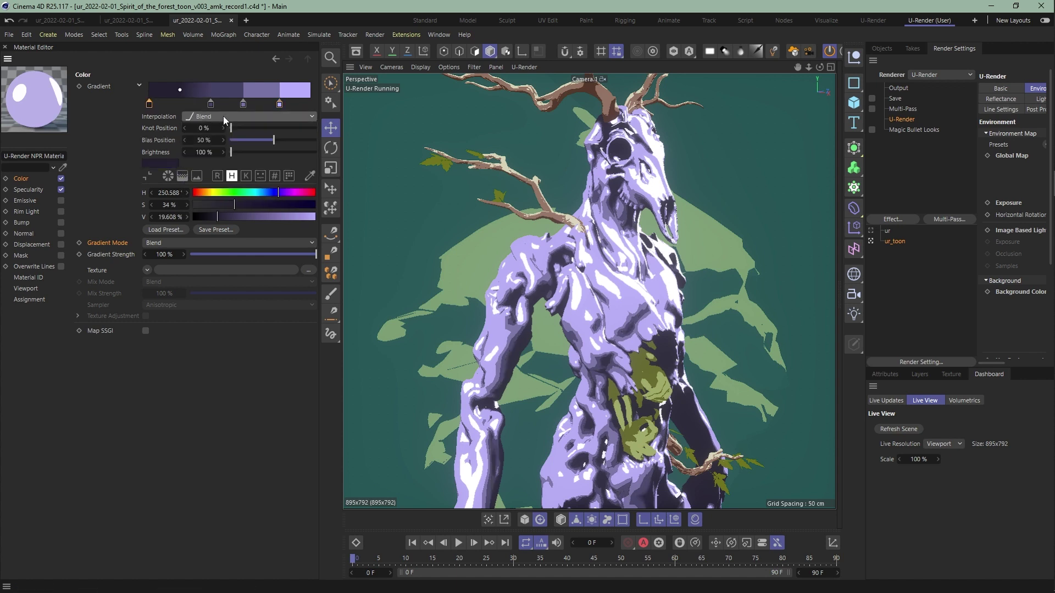
left_click(223, 116)
left_click(224, 122)
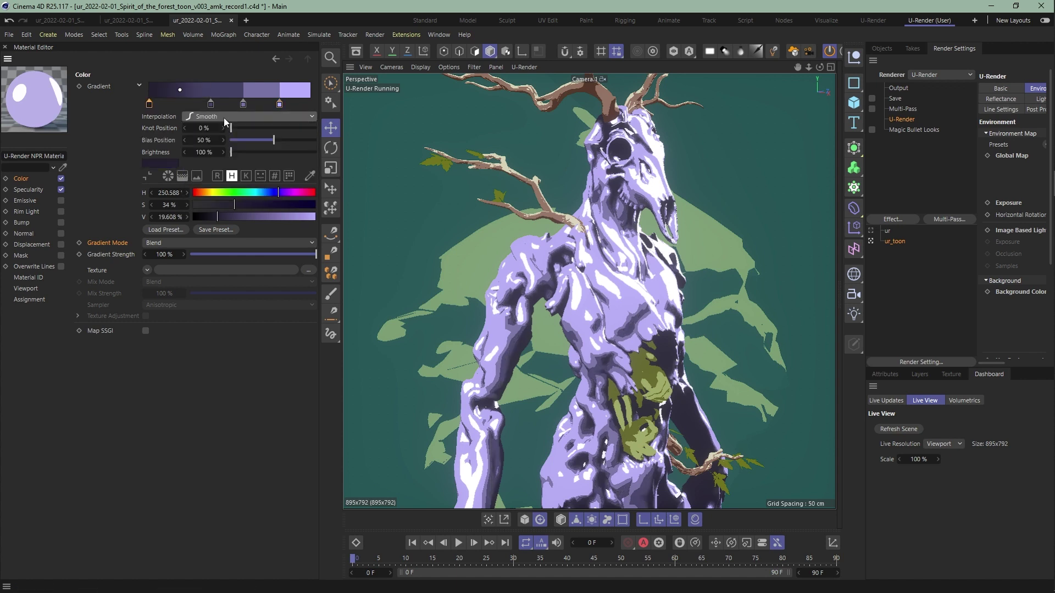
scroll(224, 118, "up", 1)
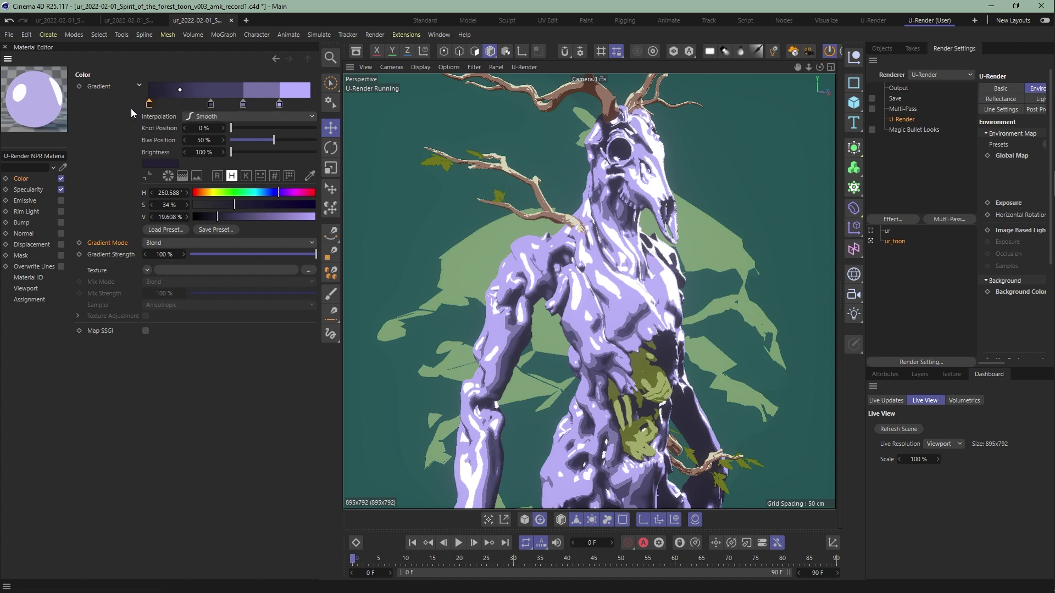
right_click(279, 106)
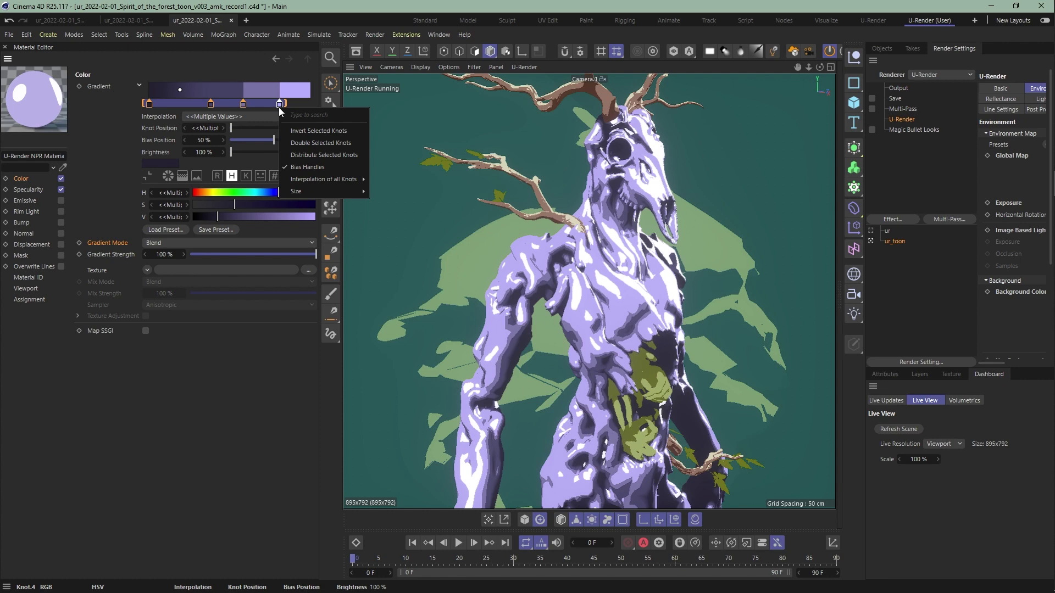
mouse_move(323, 179)
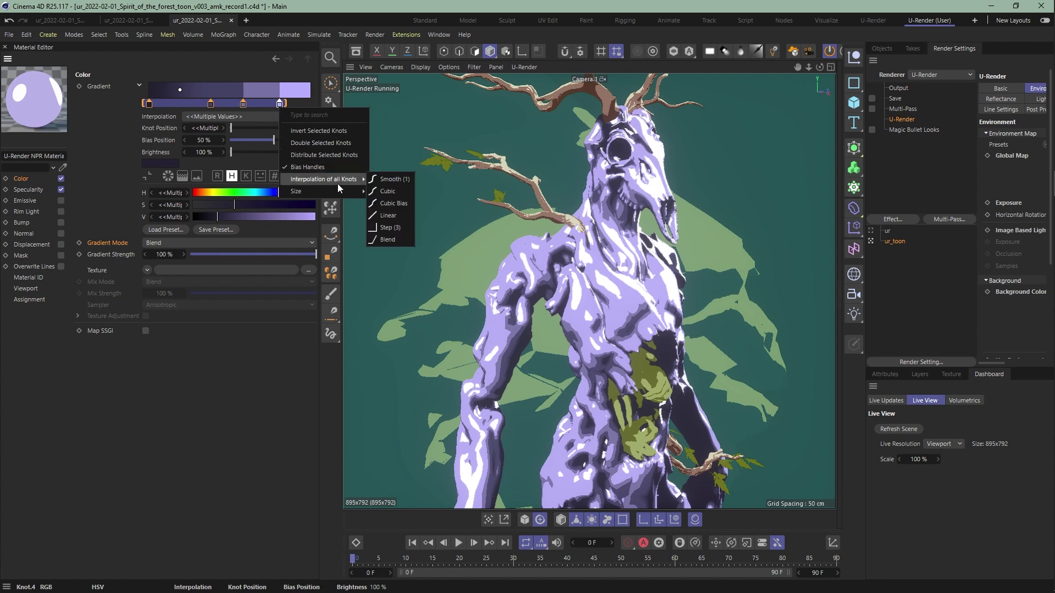
left_click(371, 183)
left_click(247, 117)
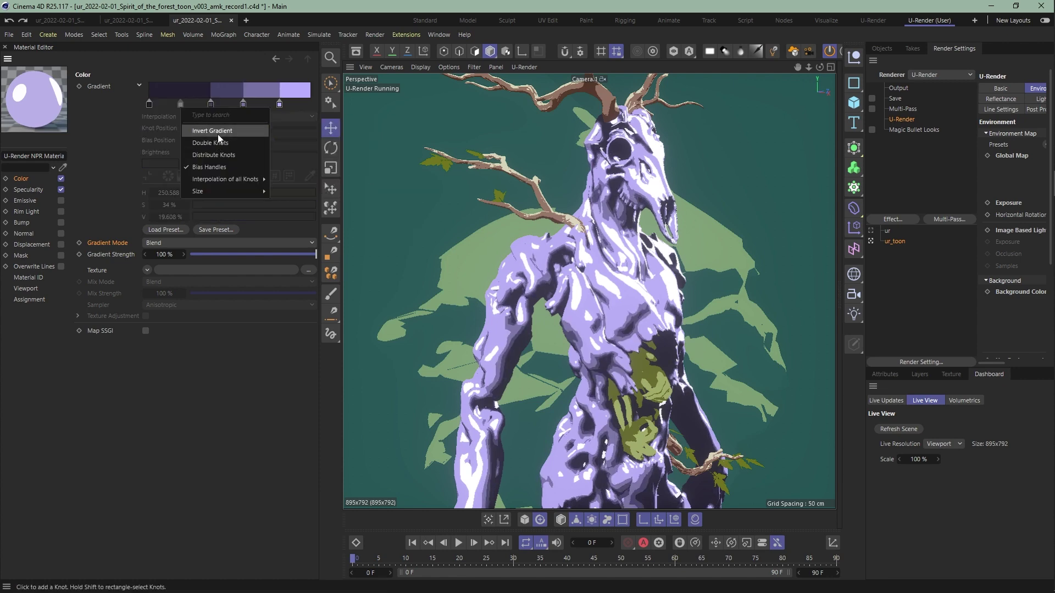
left_click(218, 134)
Step: Delete the extra gradient knot, leaving a three-knot stepped purple gradient
double_click(179, 92)
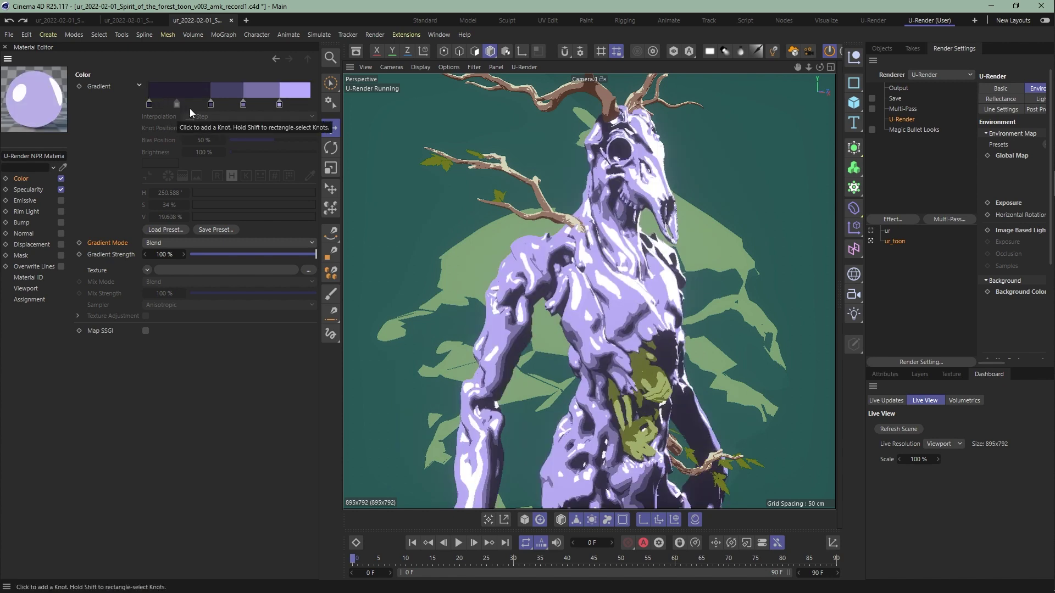
left_click(279, 105)
key("Delete")
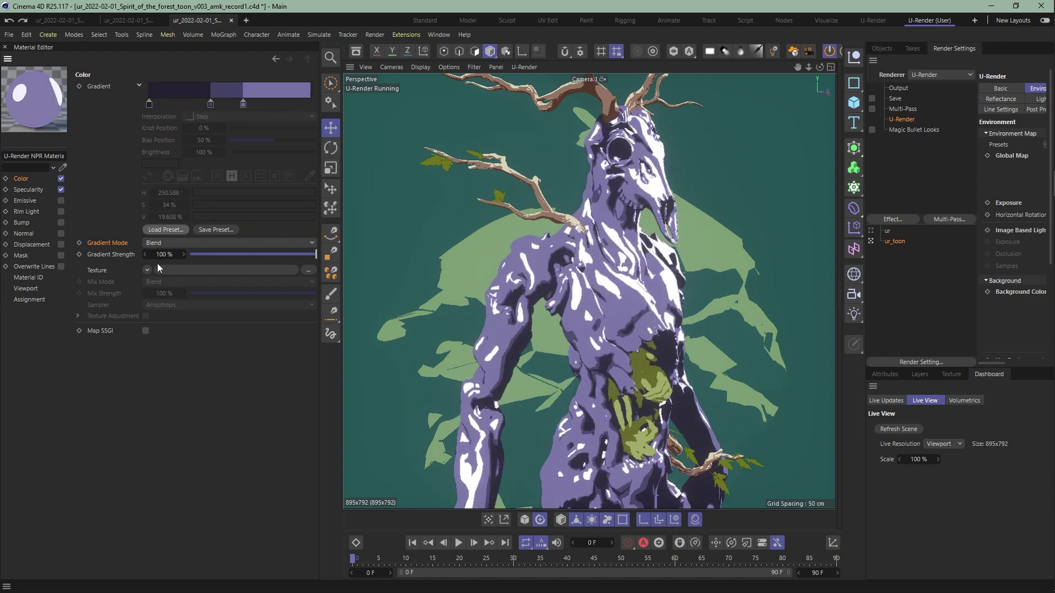
Step: Load the bark texture image into the Color channel and lower its mix strength
left_click(307, 267)
double_click(582, 290)
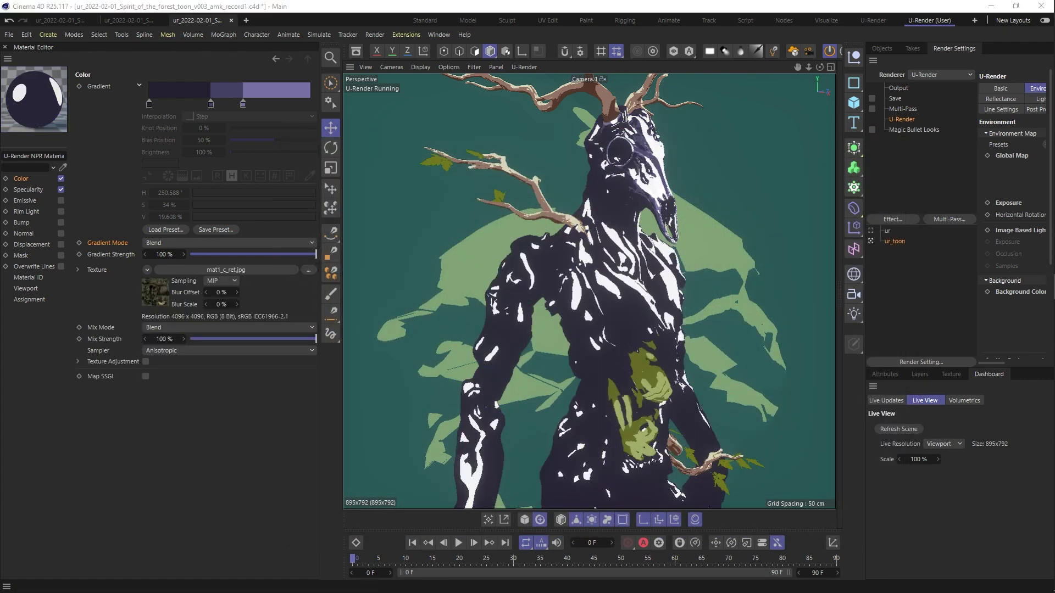
left_click_drag(315, 339, 256, 339)
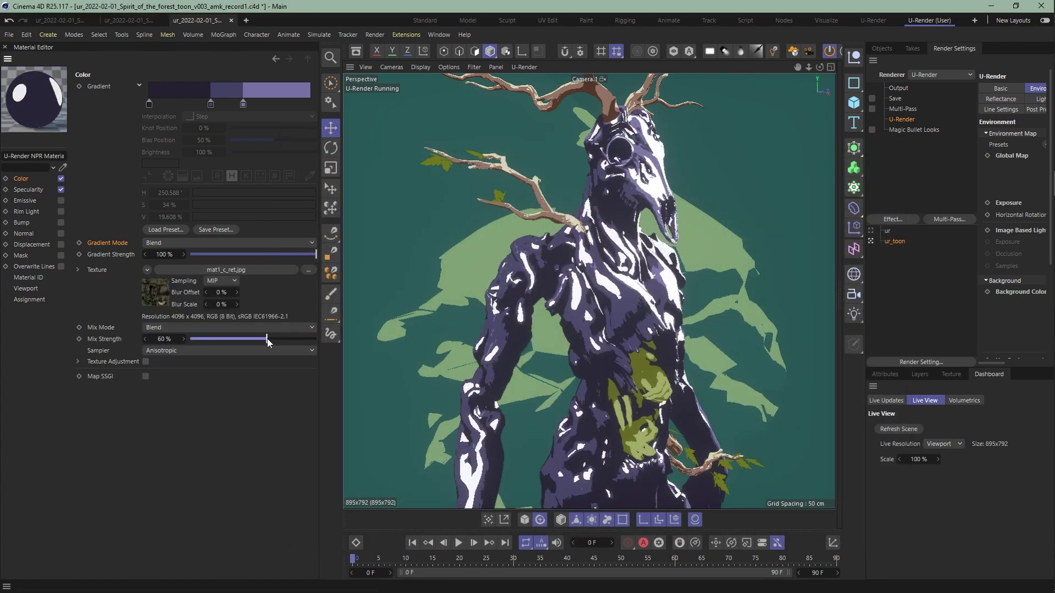
Step: Apply the brown-and-cream gradient preset, raise Mix Strength to 86% and set Mix Mode to Add
left_click(165, 230)
left_click(178, 511)
left_click_drag(256, 339, 300, 339)
left_click(227, 327)
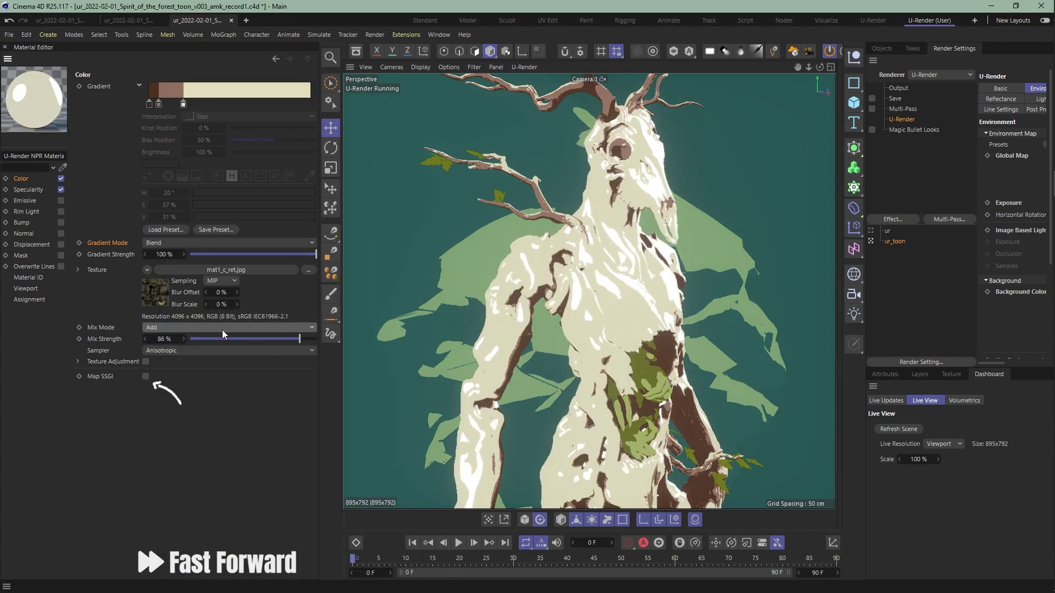
Step: Enable Specularity with a pink highlight at 68% glossiness, then switch it off again
left_click(28, 190)
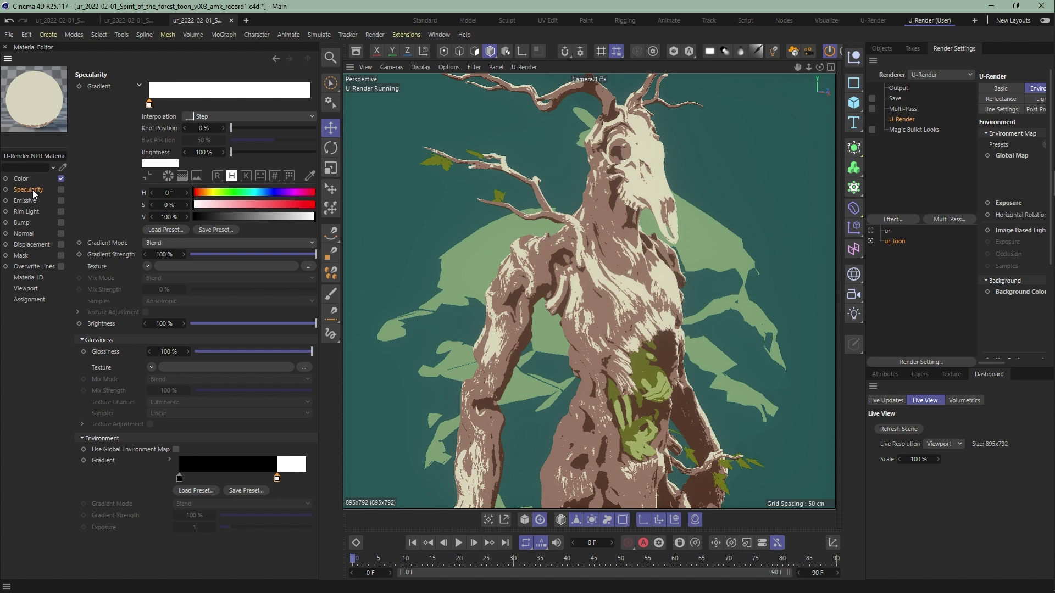
left_click(61, 191)
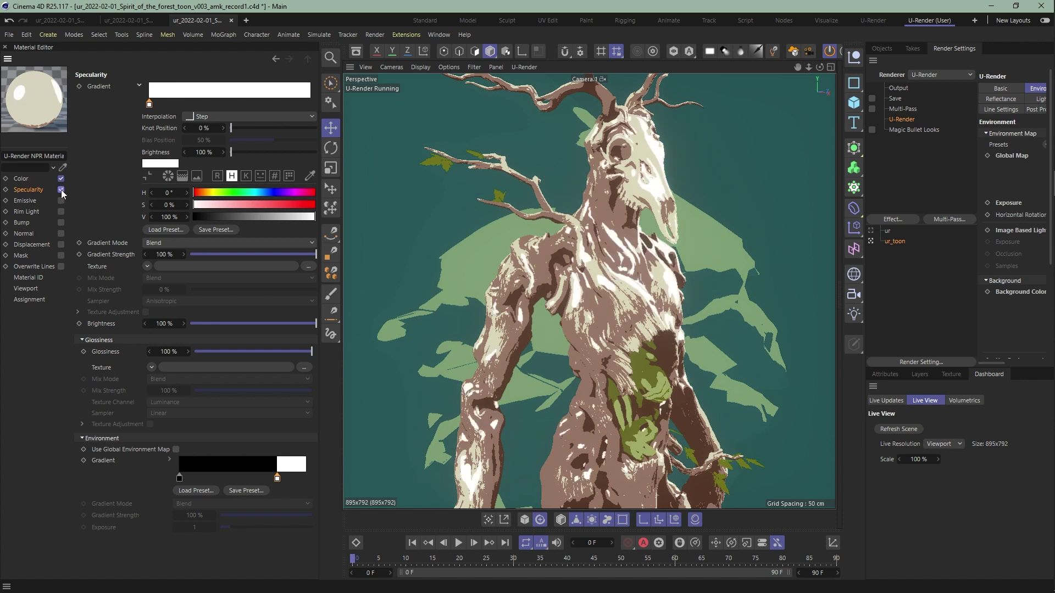
left_click_drag(210, 205, 243, 205)
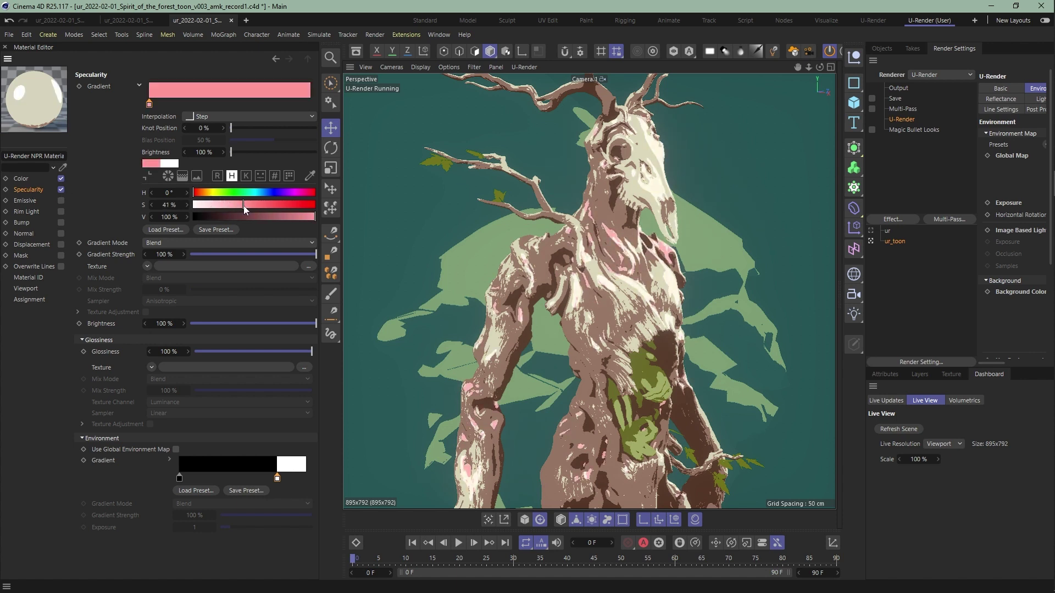
mouse_move(295, 351)
left_mouse_down()
mouse_move(213, 353)
mouse_move(274, 352)
left_mouse_up()
left_click(175, 449)
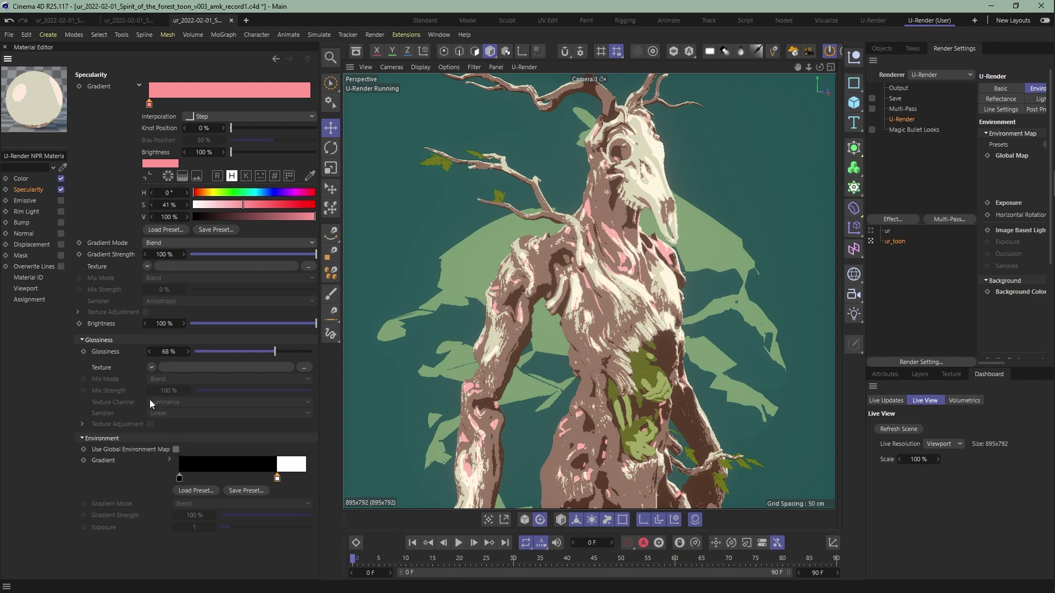
left_click(60, 190)
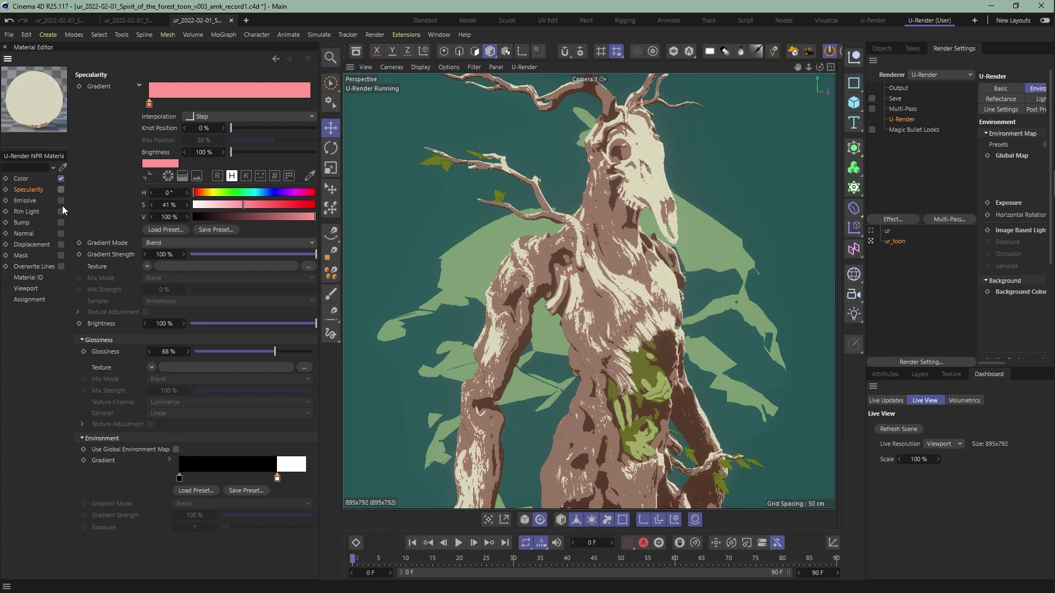
Step: Try a green Emissive colour, switch emission off, and enable Rim Light
left_click(62, 201)
left_click(152, 103)
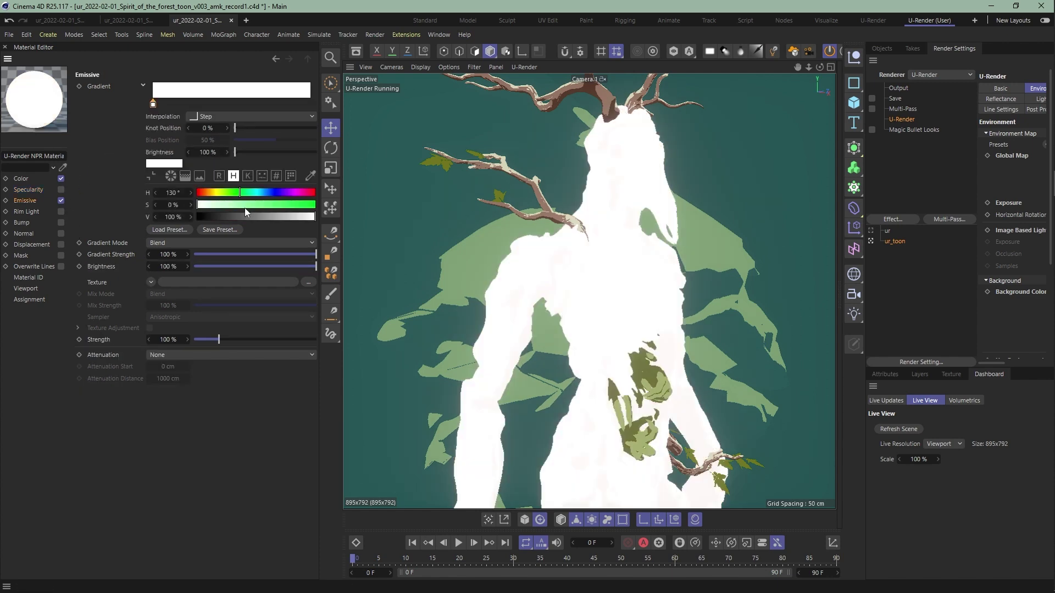
mouse_move(198, 205)
left_mouse_down()
mouse_move(313, 206)
mouse_move(259, 217)
left_mouse_up()
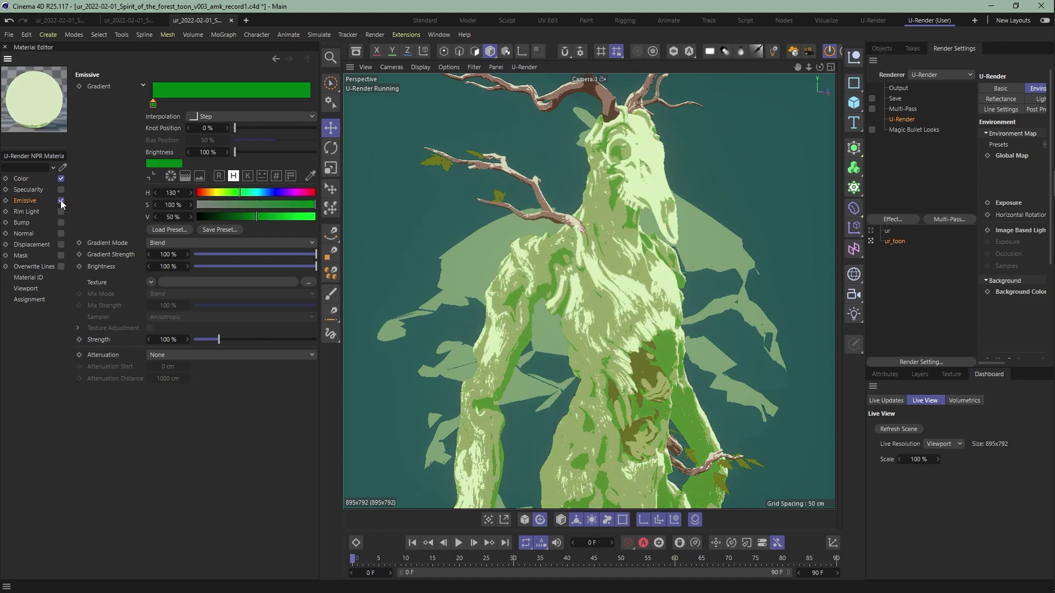
left_click(60, 200)
left_click(62, 212)
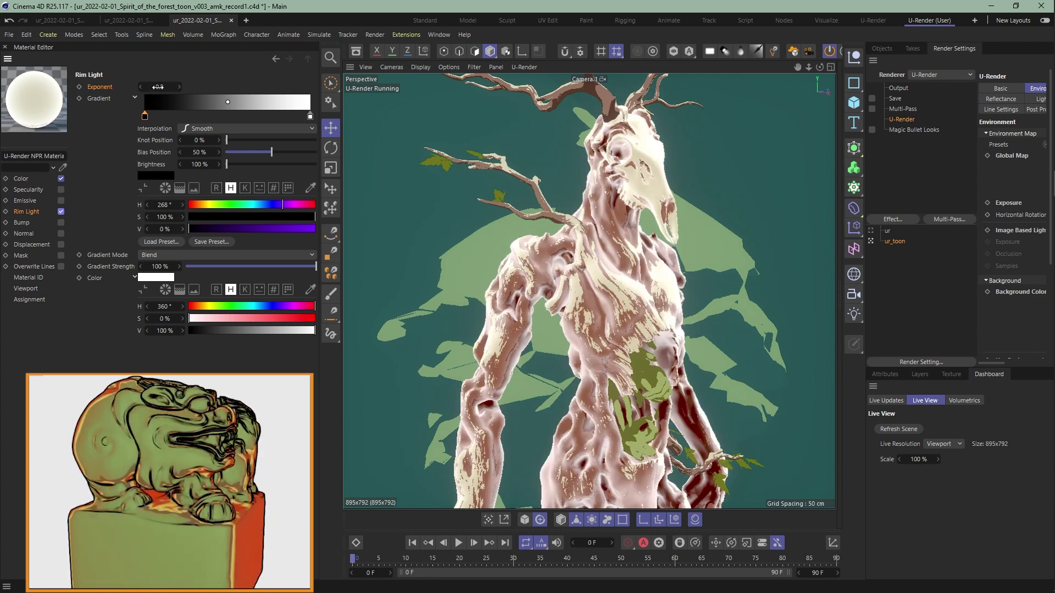
Step: Set Rim Light exponent to 1.5 and make the gradient's right knot red
left_click_drag(159, 87, 158, 86)
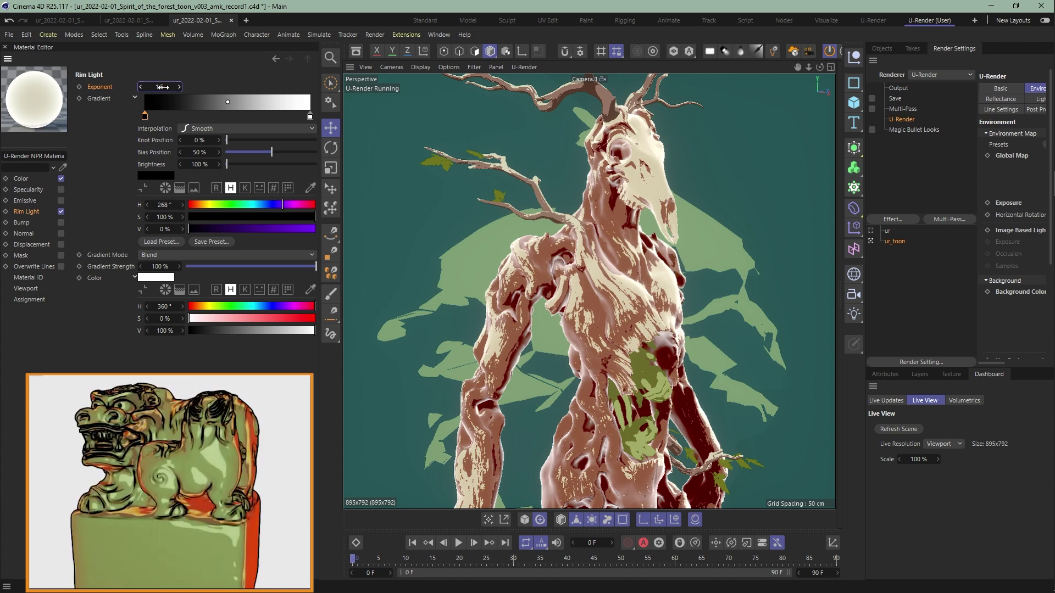
left_click(247, 217)
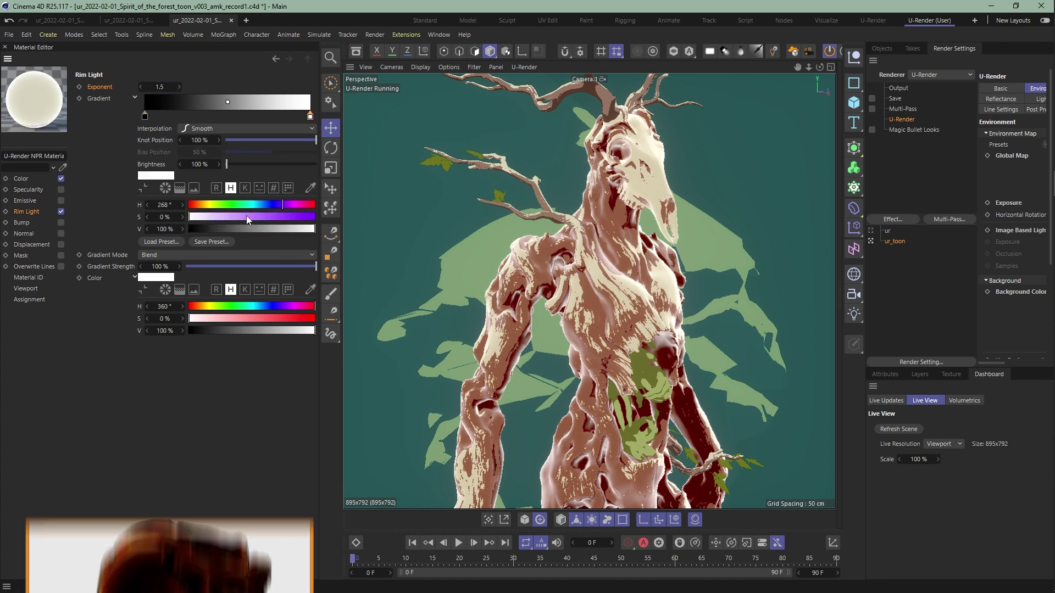
left_click(309, 117)
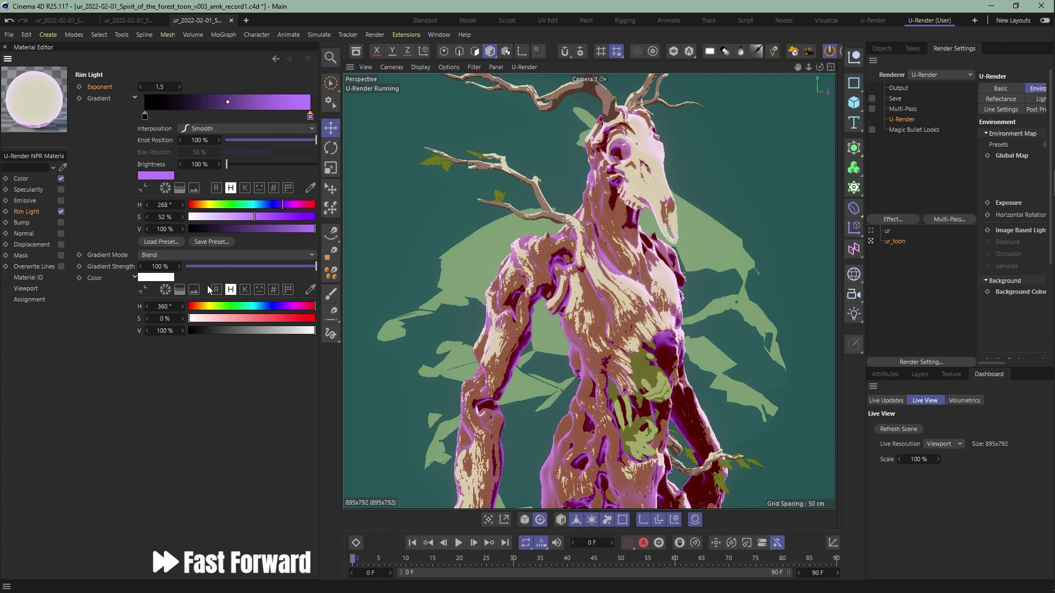
left_click_drag(191, 318, 282, 320)
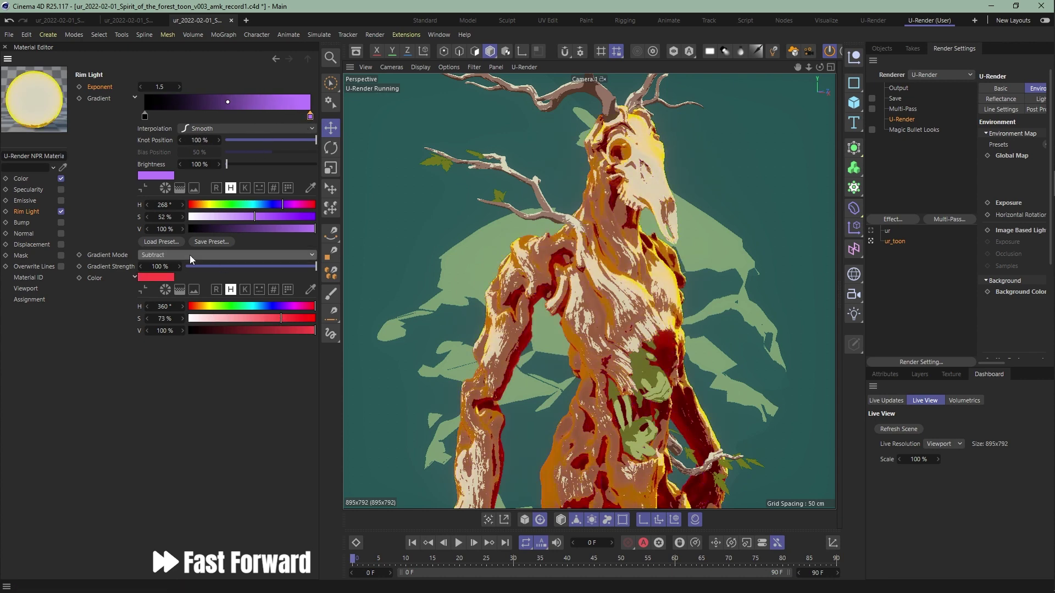
scroll(190, 255, "down", 1)
Step: Restore the rim gradient strength to 100% after lowering it, then disable Rim Light
left_click_drag(313, 266, 256, 267)
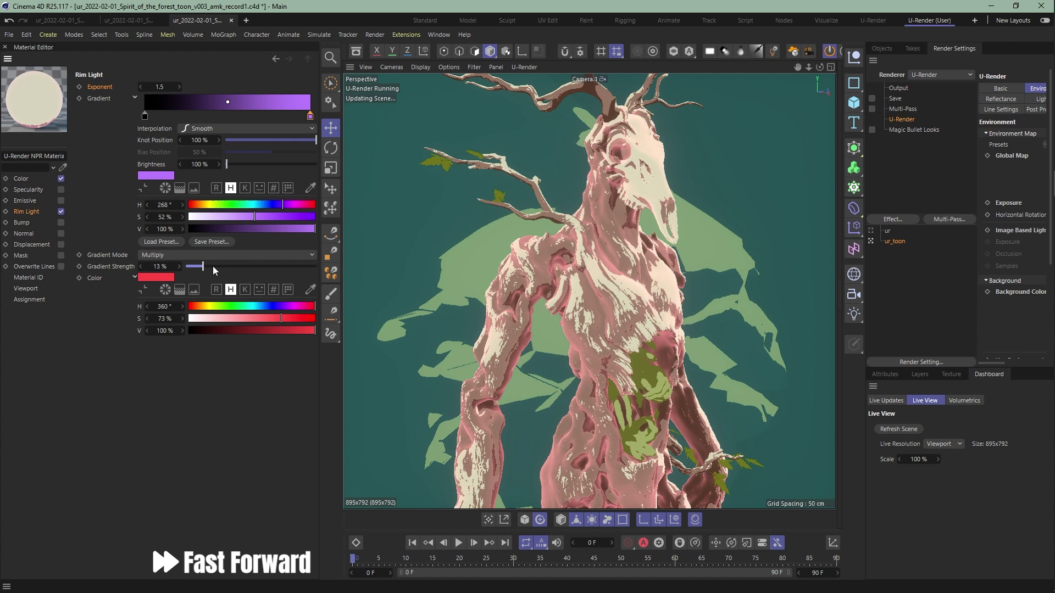
key("ctrl+z")
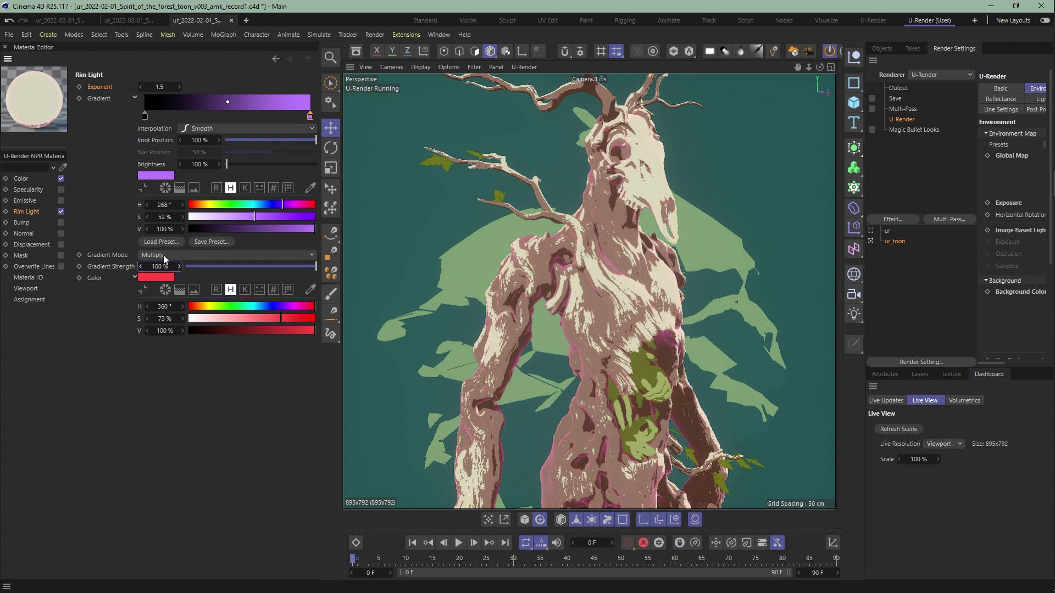
left_click(62, 211)
Step: Enable Bump with a Noise texture at 100% strength and High bake resolution
left_click(147, 98)
left_click(155, 241)
left_click_drag(266, 87, 314, 87)
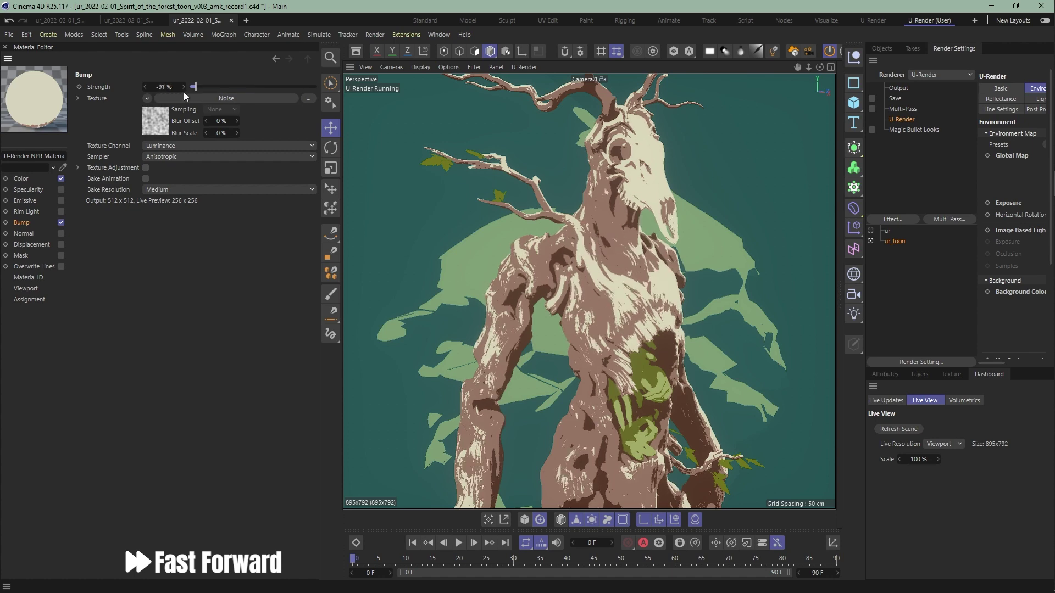
left_click(228, 190)
left_click(187, 201)
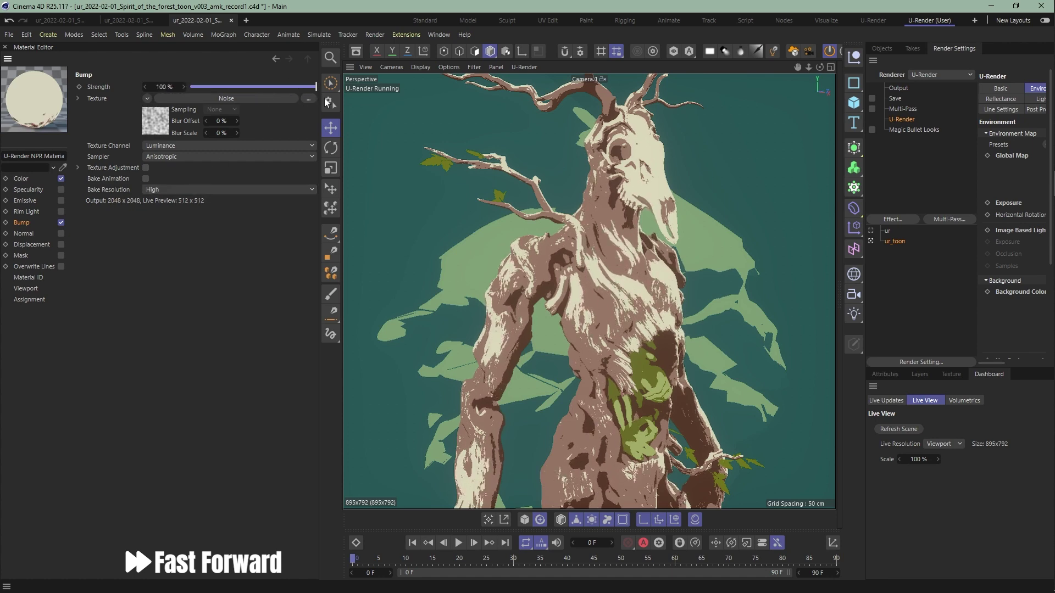
left_click(155, 121)
scroll(172, 196, "down", 4)
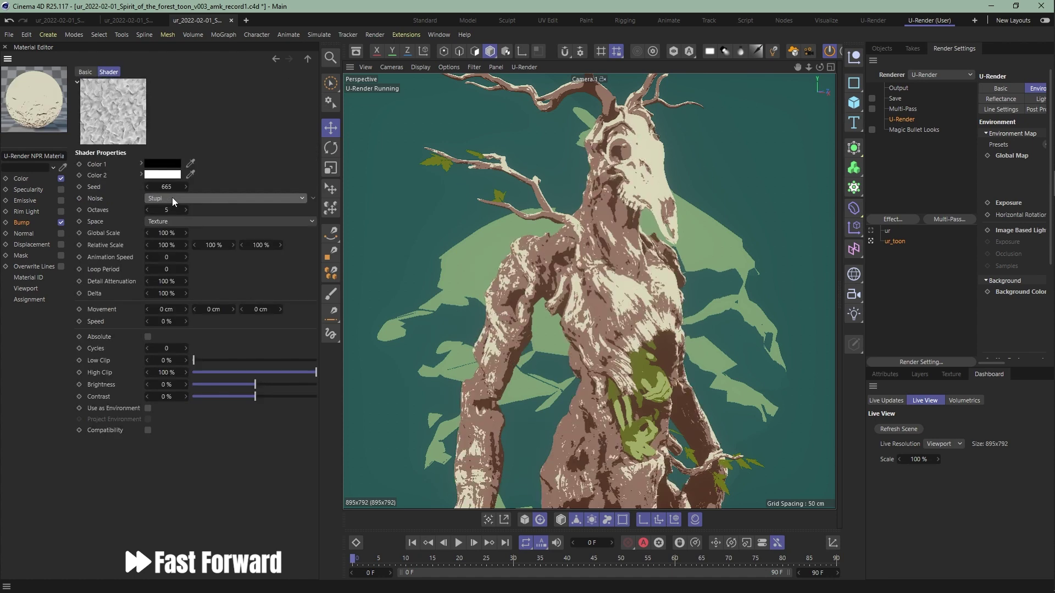
scroll(173, 198, "down", 2)
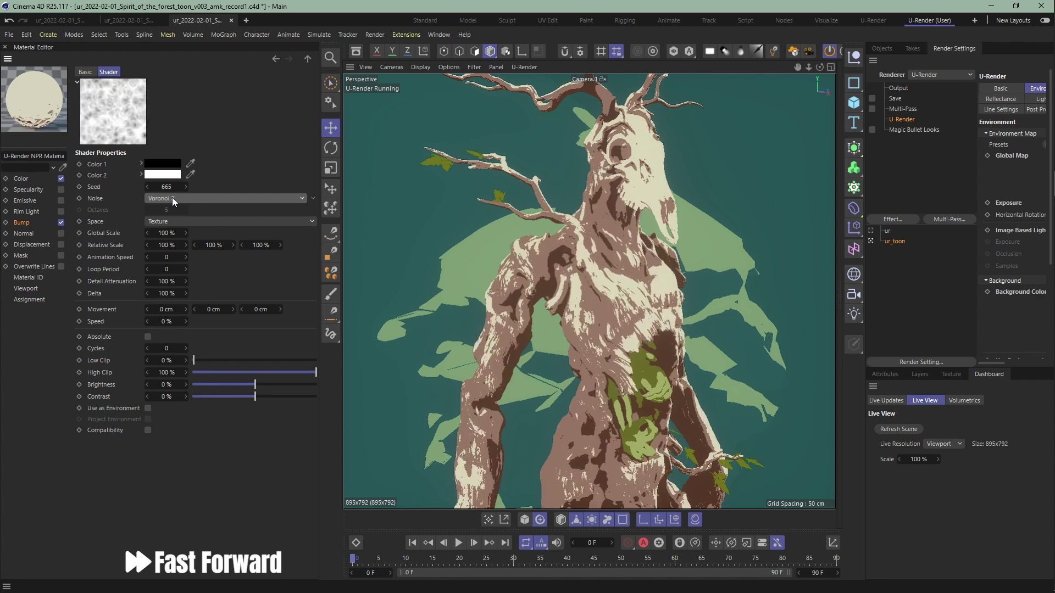
Step: Load the mat1_n normal map and enable Displacement with a low-strength Noise texture
left_click(24, 234)
left_click(307, 121)
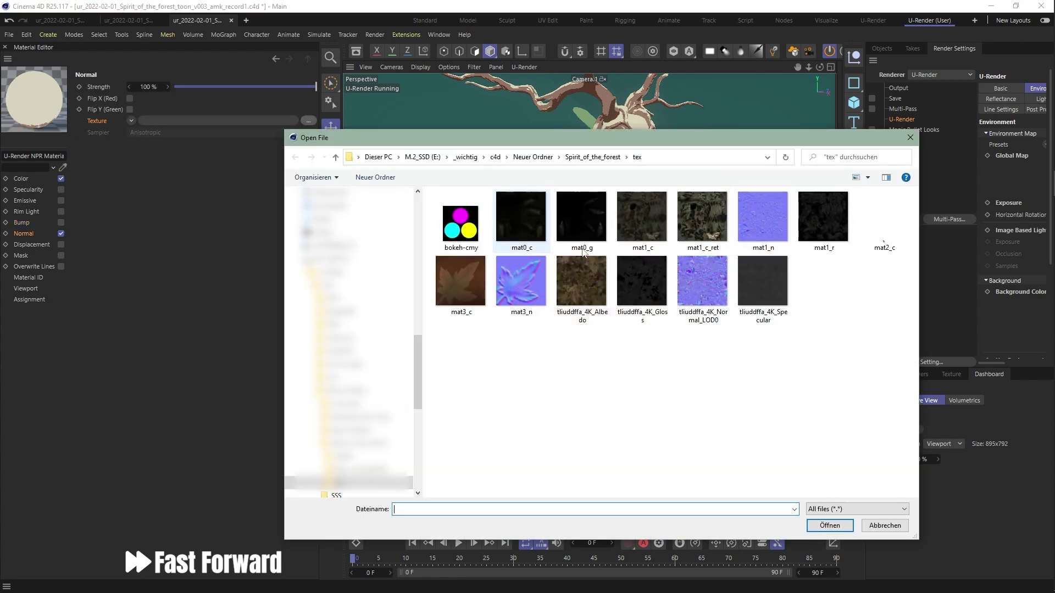
double_click(495, 272)
left_click(61, 244)
left_click(308, 145)
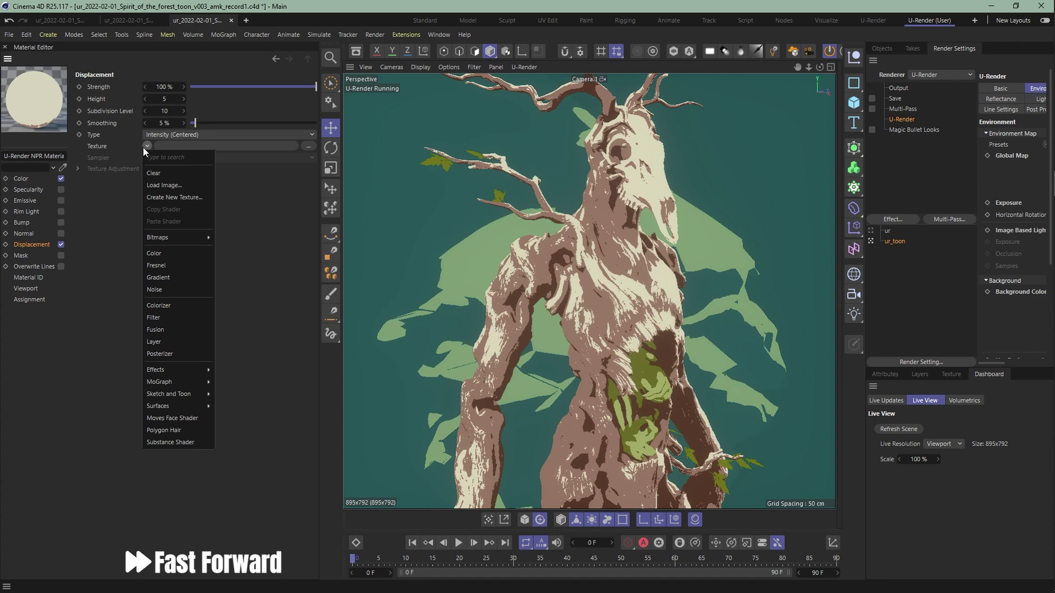
left_click(164, 285)
mouse_move(194, 87)
left_mouse_down()
mouse_move(262, 88)
mouse_move(251, 89)
left_mouse_up()
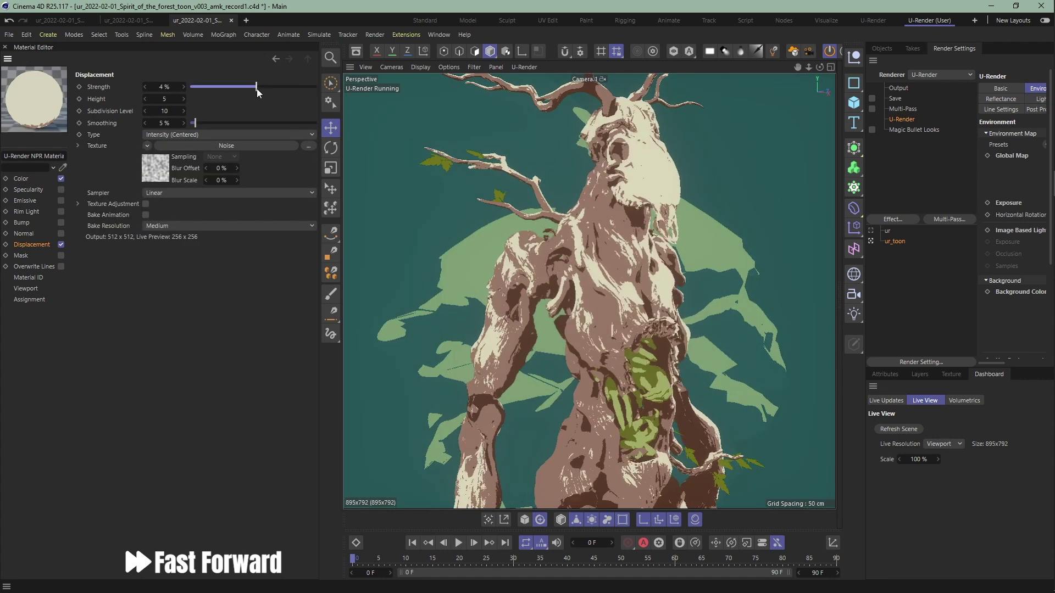
Step: Set the Mask channel's texture to Noise with a 0.18 threshold
left_click(60, 245)
left_click(307, 109)
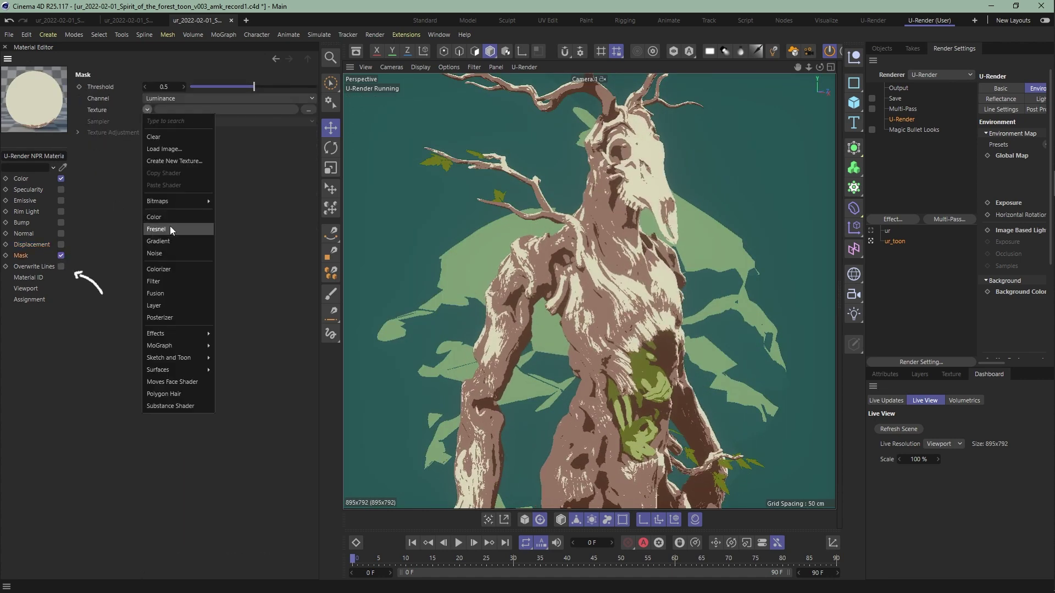
left_click(169, 232)
mouse_move(195, 87)
left_mouse_down()
mouse_move(255, 89)
mouse_move(213, 87)
left_mouse_up()
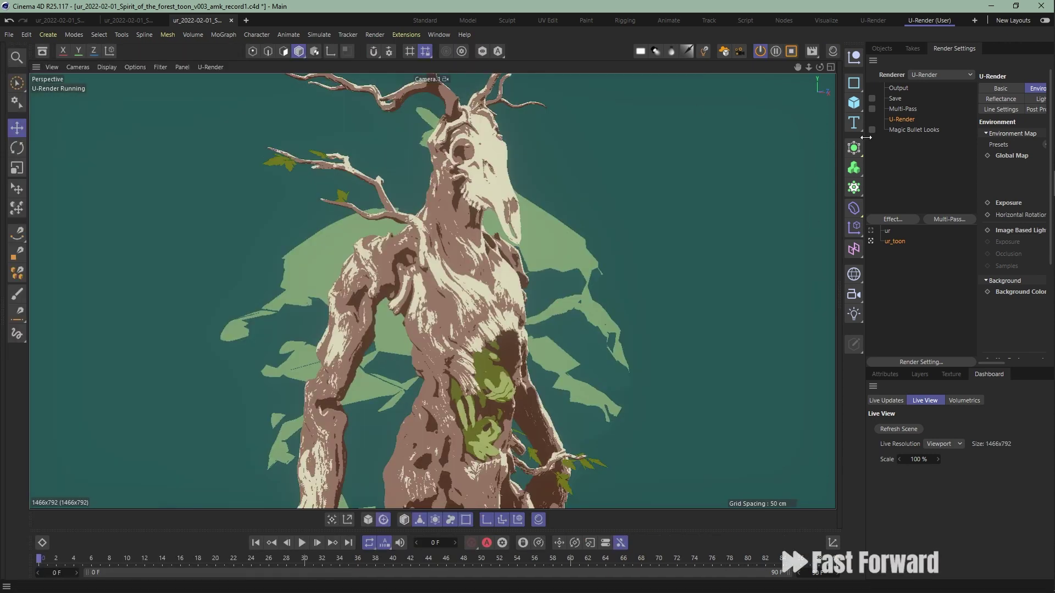
Step: Enable U-Render line rendering in the Line Settings so dark outlines draw over the shaded tree spirit
left_click_drag(865, 248, 697, 247)
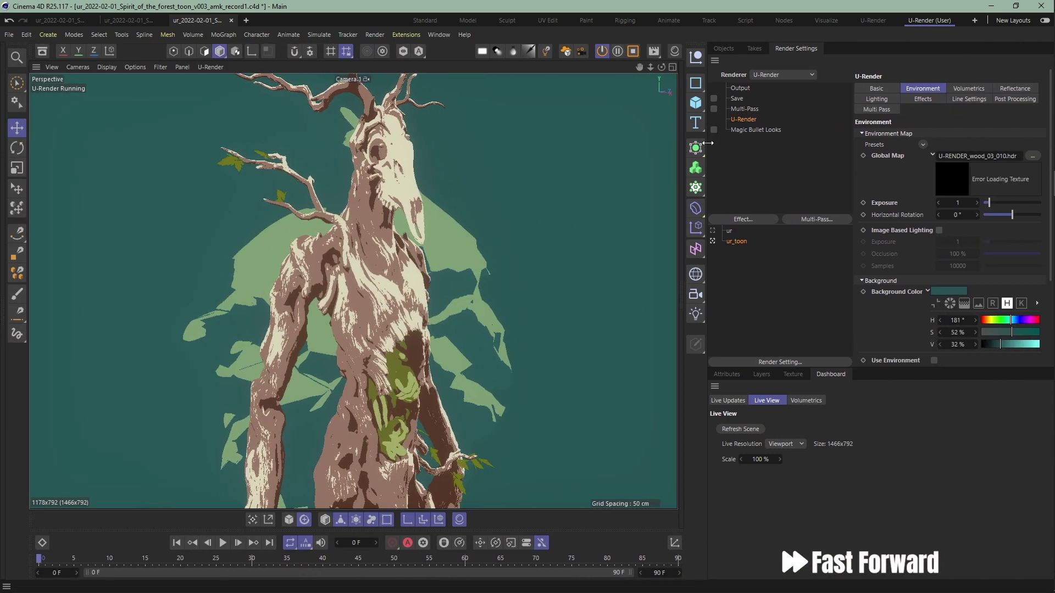
left_click(879, 98)
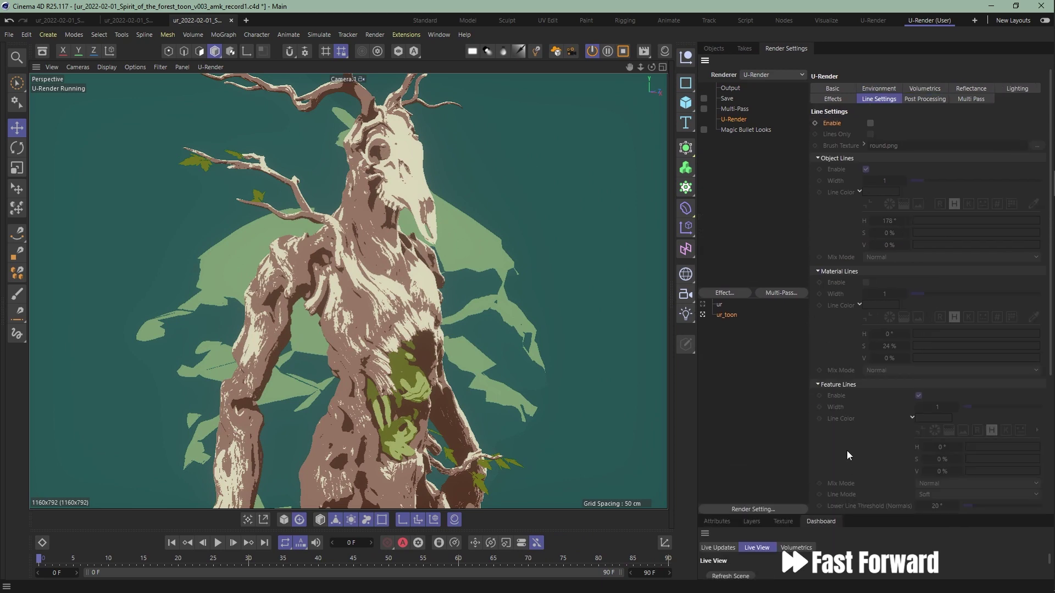
left_click_drag(696, 247, 601, 248)
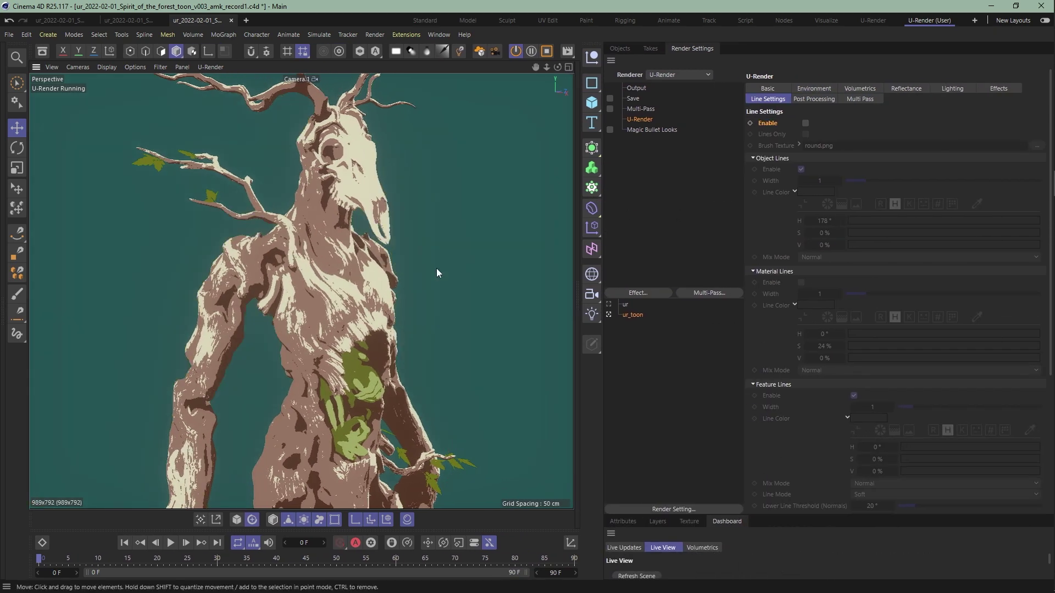
left_click(806, 124)
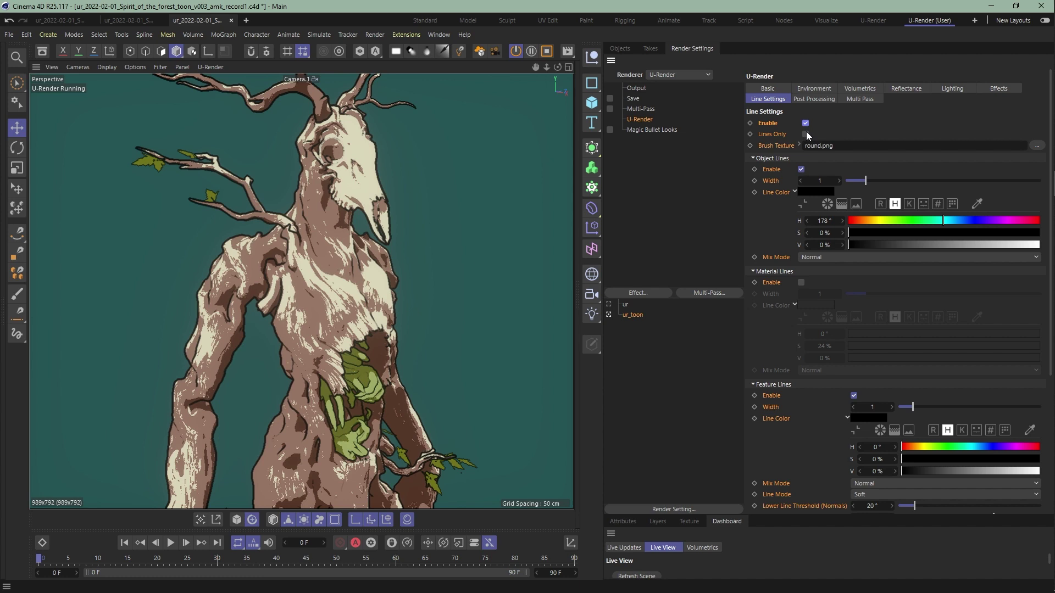
Step: Preview Lines Only, then switch back to full toon shading with lines
left_click(807, 135)
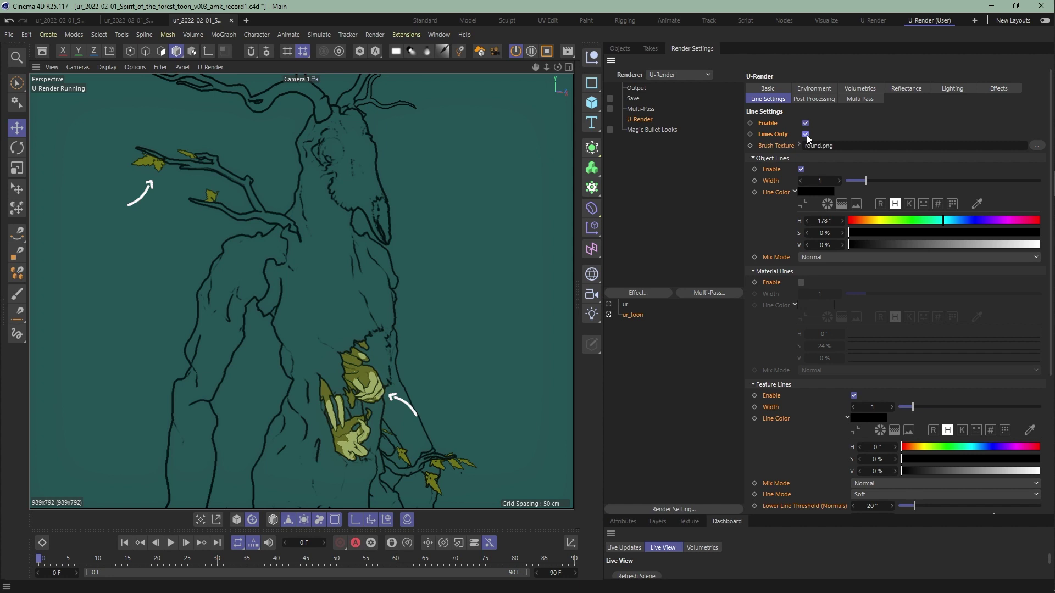
left_click(806, 135)
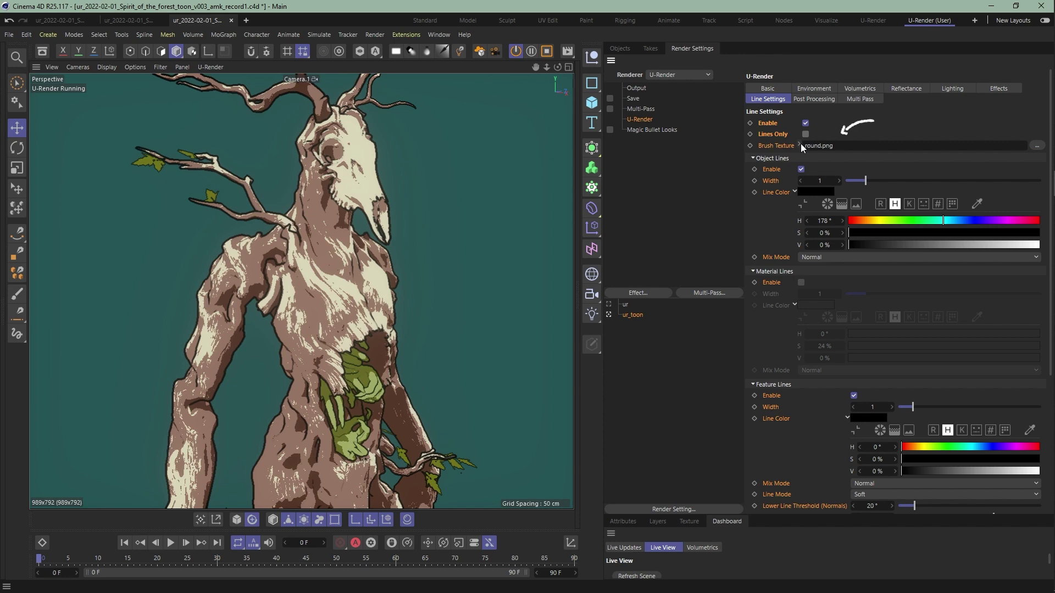
Step: Test Object Lines width and colour, ending at width 1.4 with black outlines
left_click_drag(865, 180, 906, 181)
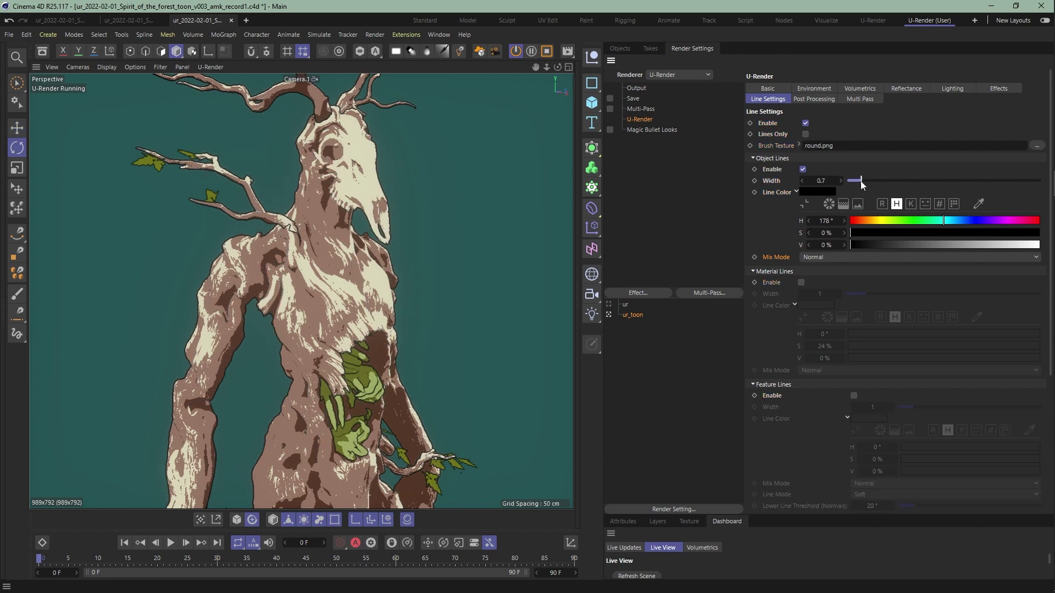
left_click(865, 180)
left_click_drag(852, 245, 923, 244)
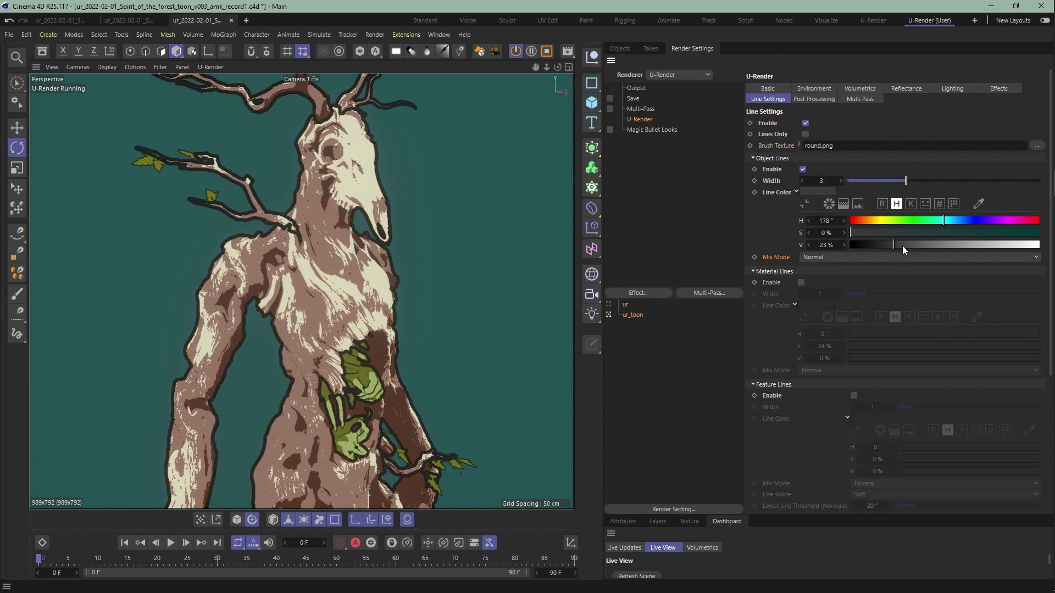
left_click(854, 181)
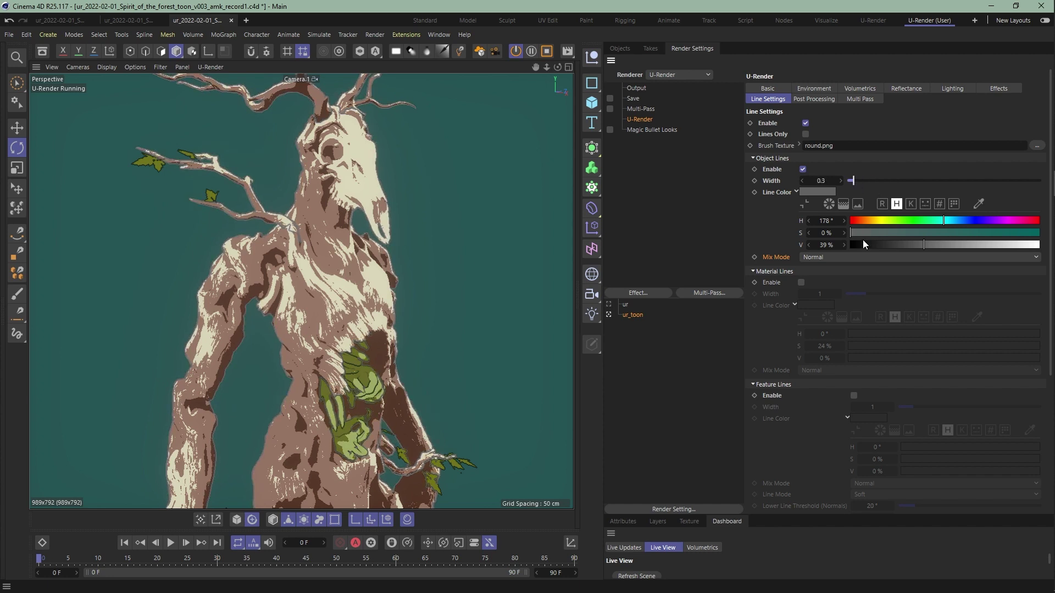
left_click(852, 245)
left_click_drag(854, 180, 873, 180)
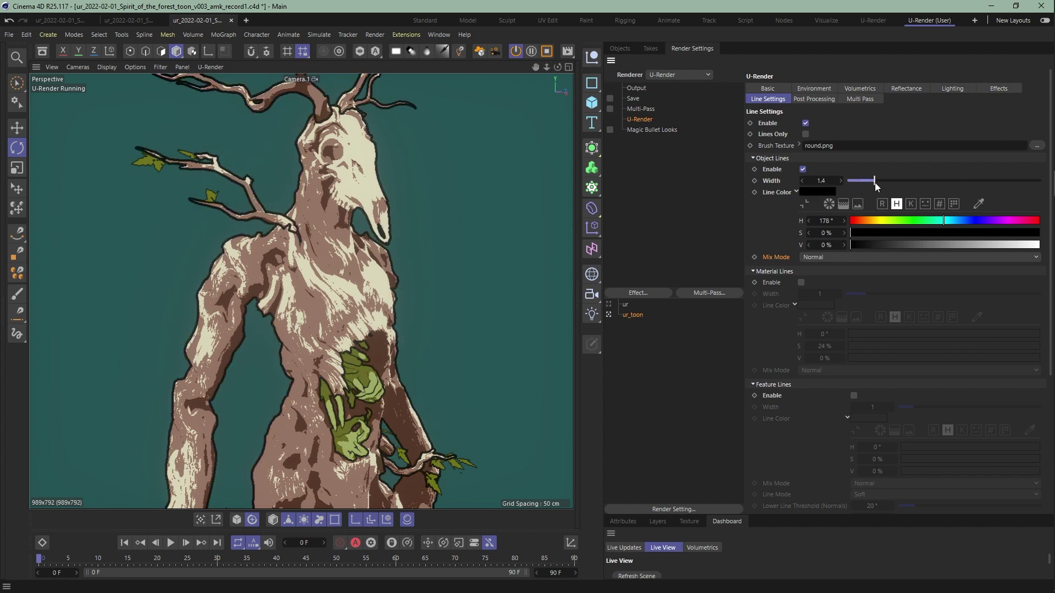
Step: Switch Object Lines off and Material Lines on instead
left_click(803, 169)
left_click(801, 283)
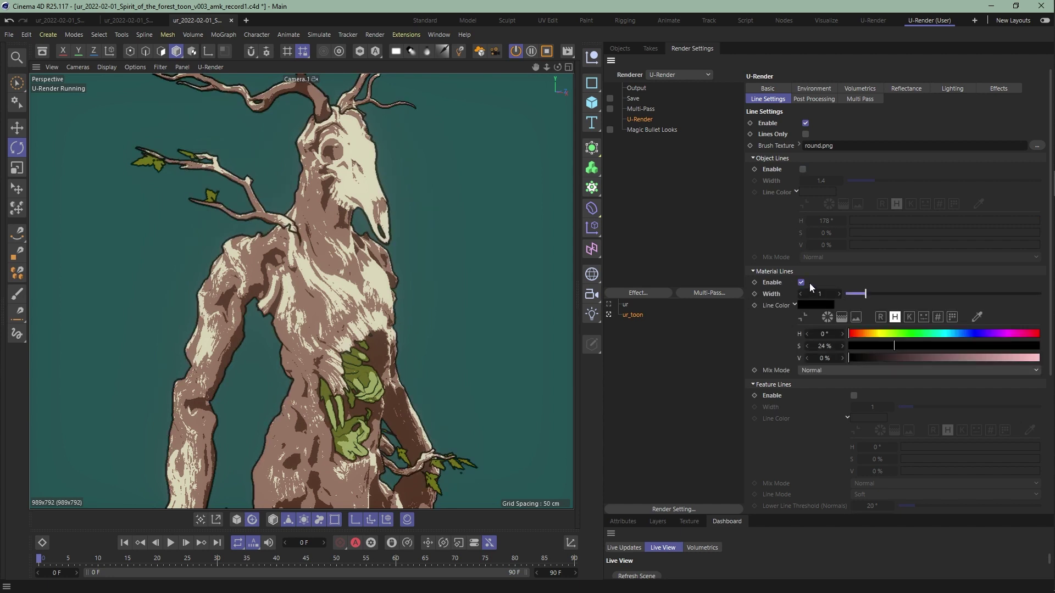
Step: Give the material lines a brighter, more saturated blue colour
left_click(890, 357)
left_click(982, 346)
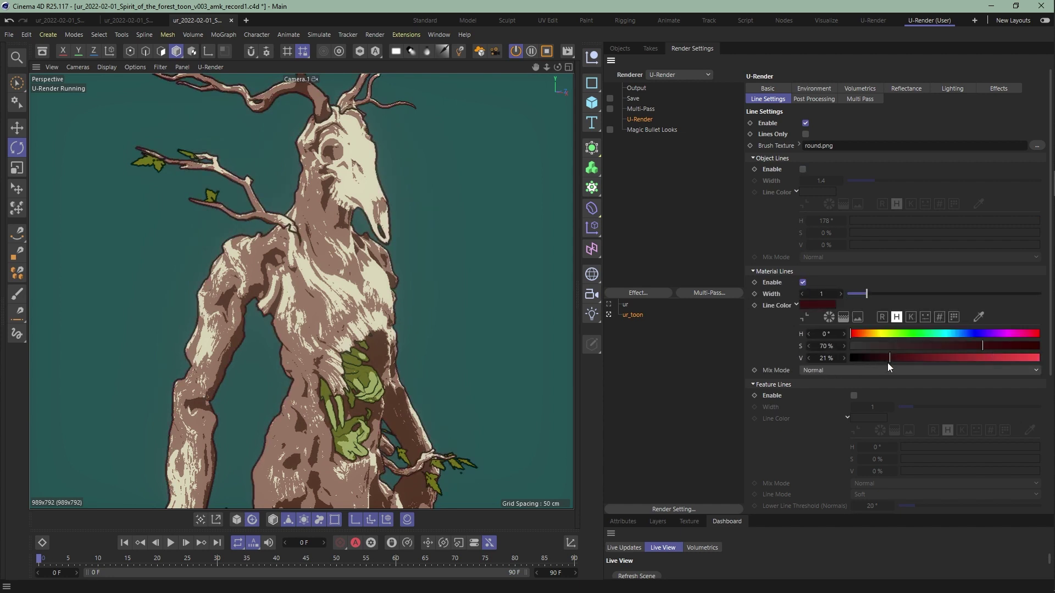
scroll(855, 370, "down", 1)
left_click(956, 334)
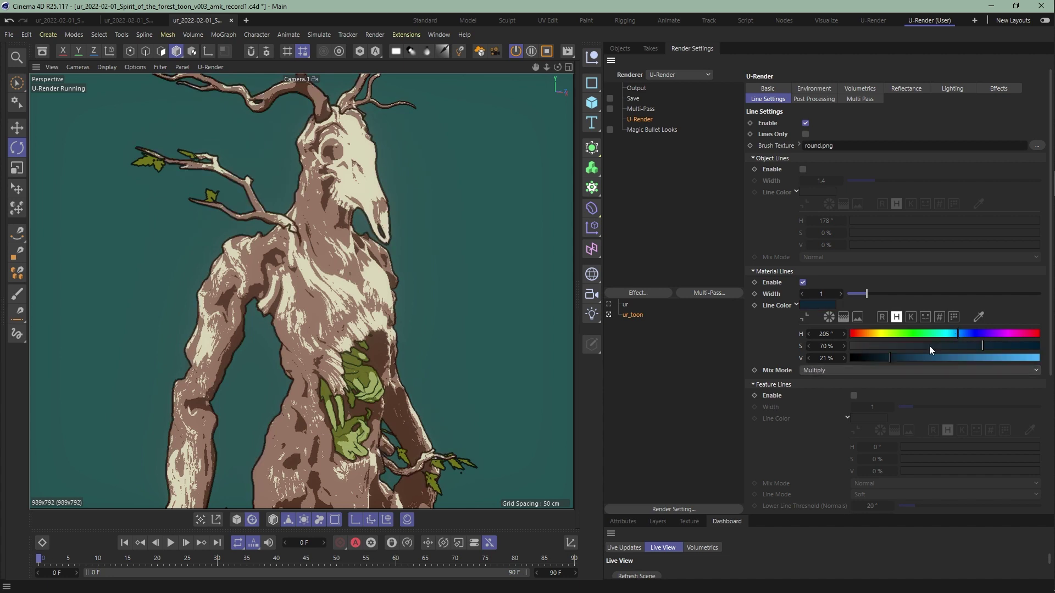
scroll(834, 371, "down", 1)
scroll(836, 372, "up", 1)
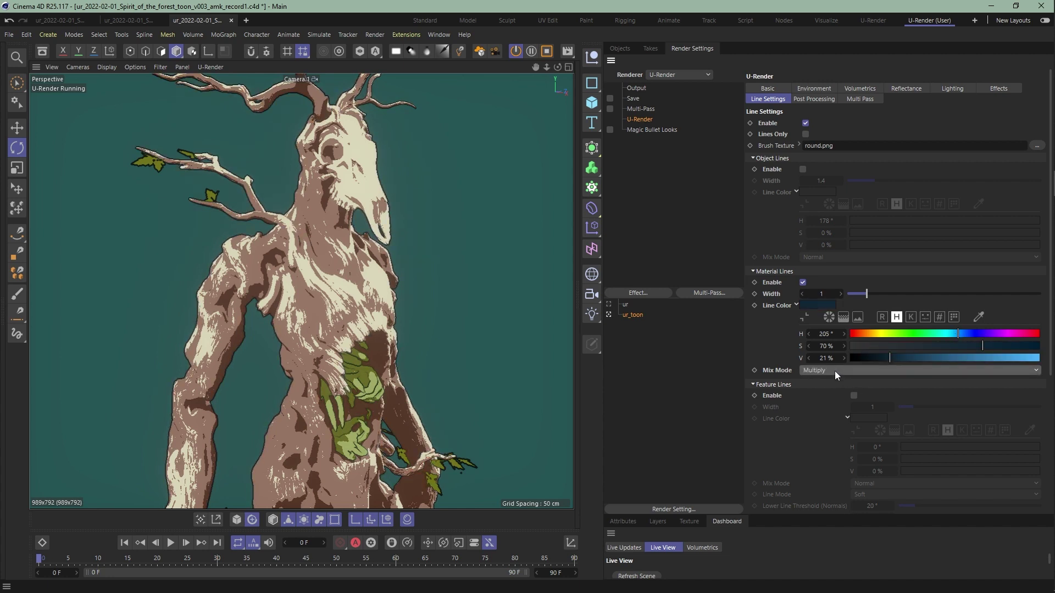
Step: Turn off material lines; set Feature Lines width 0.7 with lower normals threshold and 0.12 upper depth threshold
left_click(802, 283)
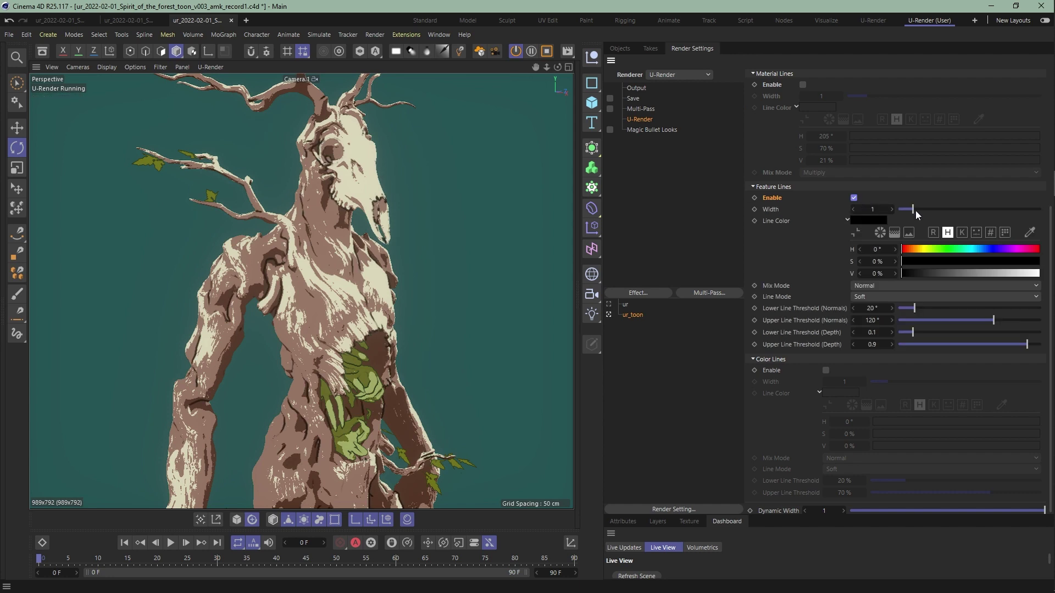
left_click_drag(902, 210, 907, 209)
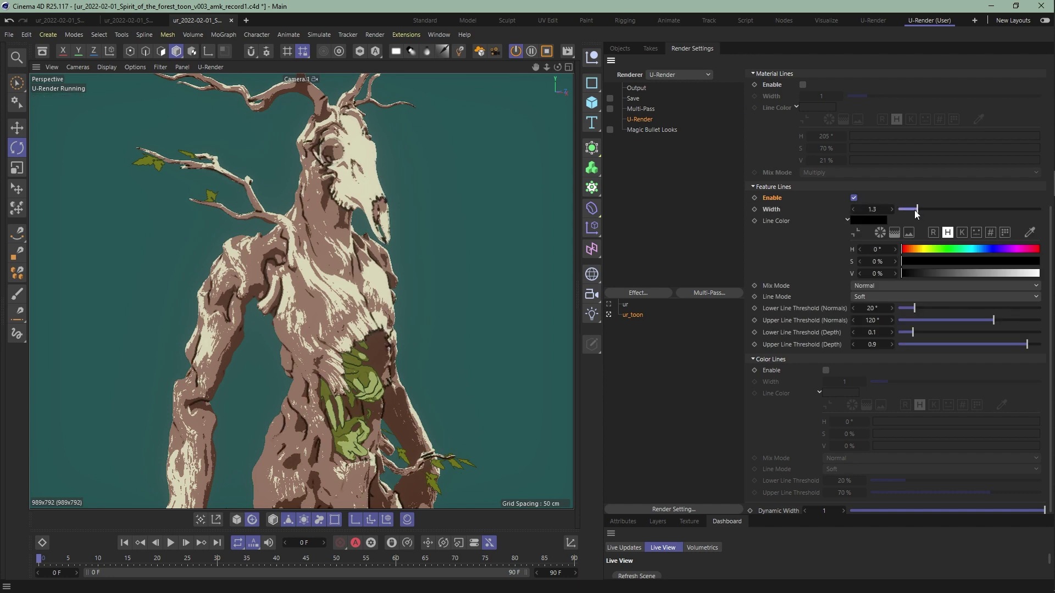
mouse_move(914, 308)
left_mouse_down()
mouse_move(932, 320)
mouse_move(912, 333)
left_mouse_up()
left_click_drag(1027, 344, 921, 345)
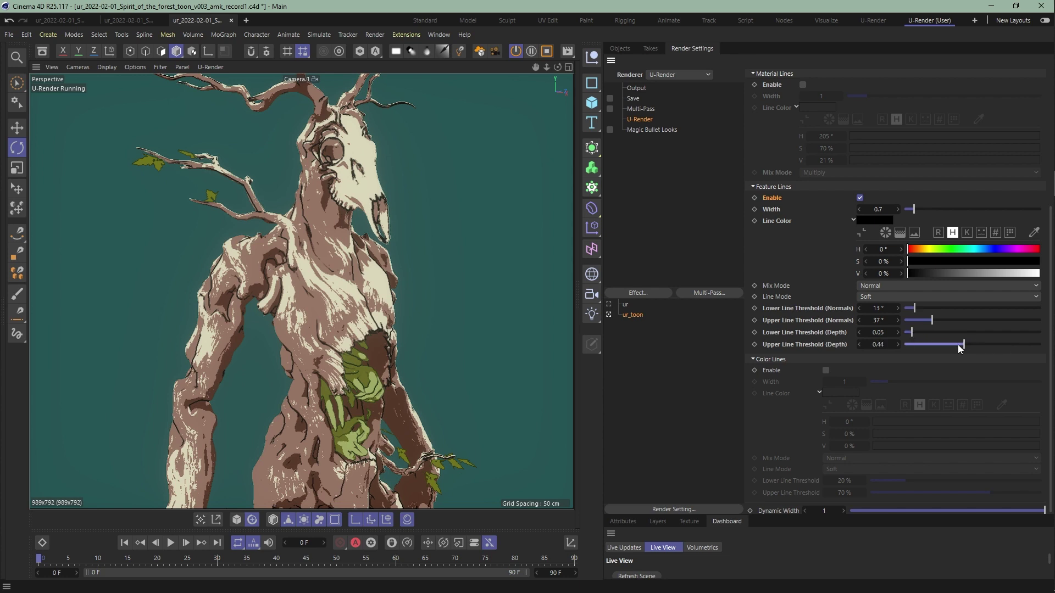
Step: Set feature lines to Hard line mode, then switch them off
left_click(897, 297)
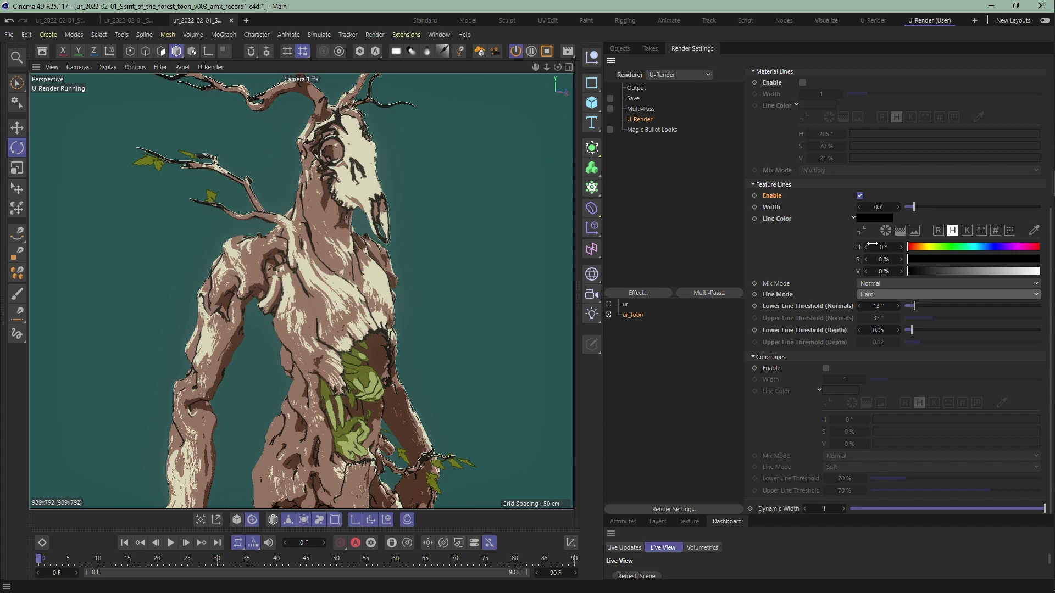
left_click(859, 196)
Step: Enable Color Lines with a thinner width and a coloured tint on the tree spirit's colour bands
left_click(826, 368)
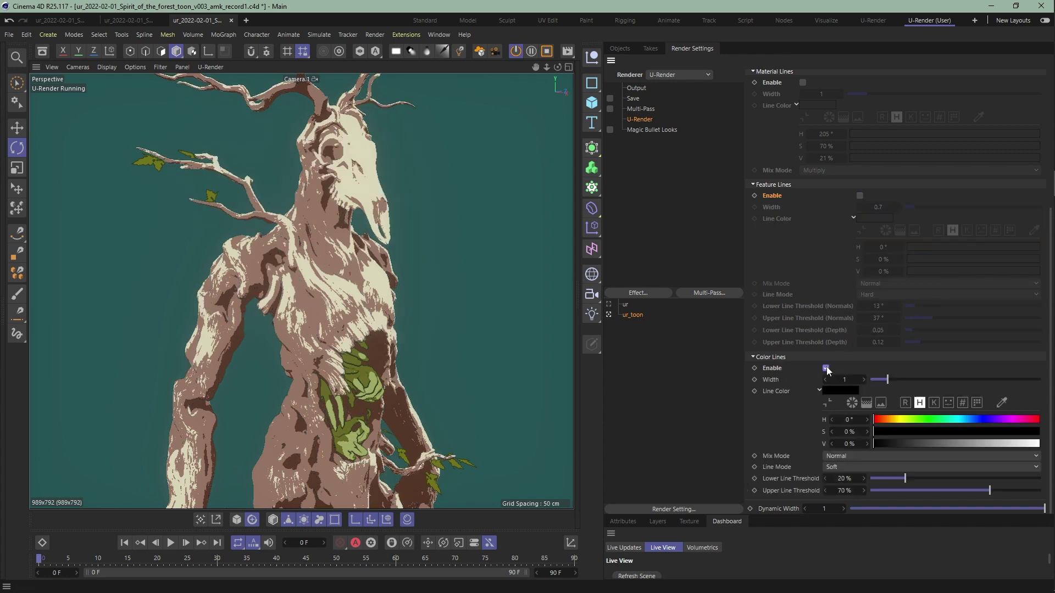
left_click_drag(880, 379, 873, 380)
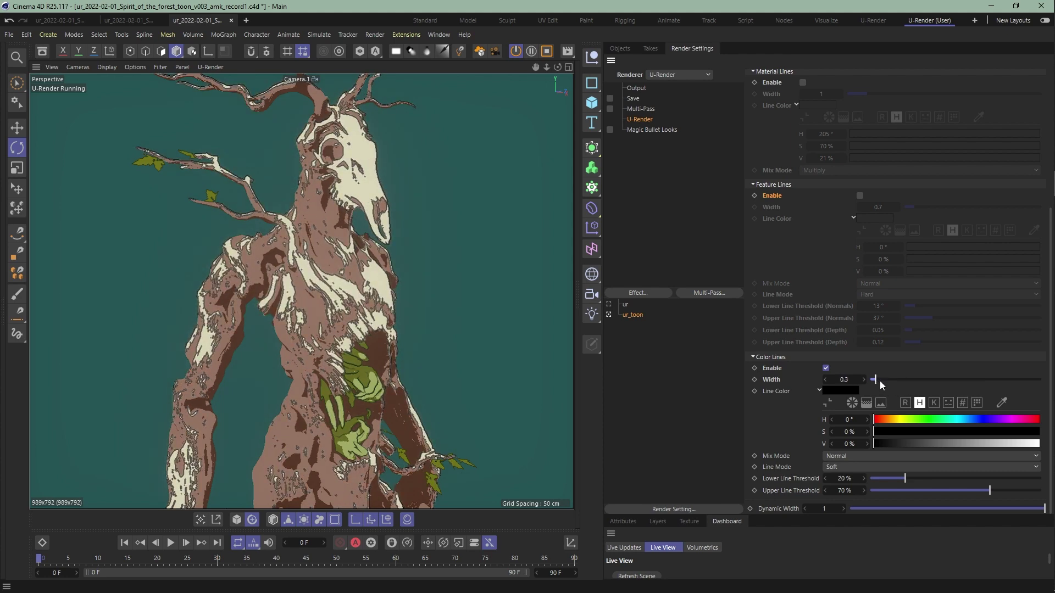
mouse_move(875, 443)
left_mouse_down()
mouse_move(1022, 445)
mouse_move(935, 433)
left_mouse_up()
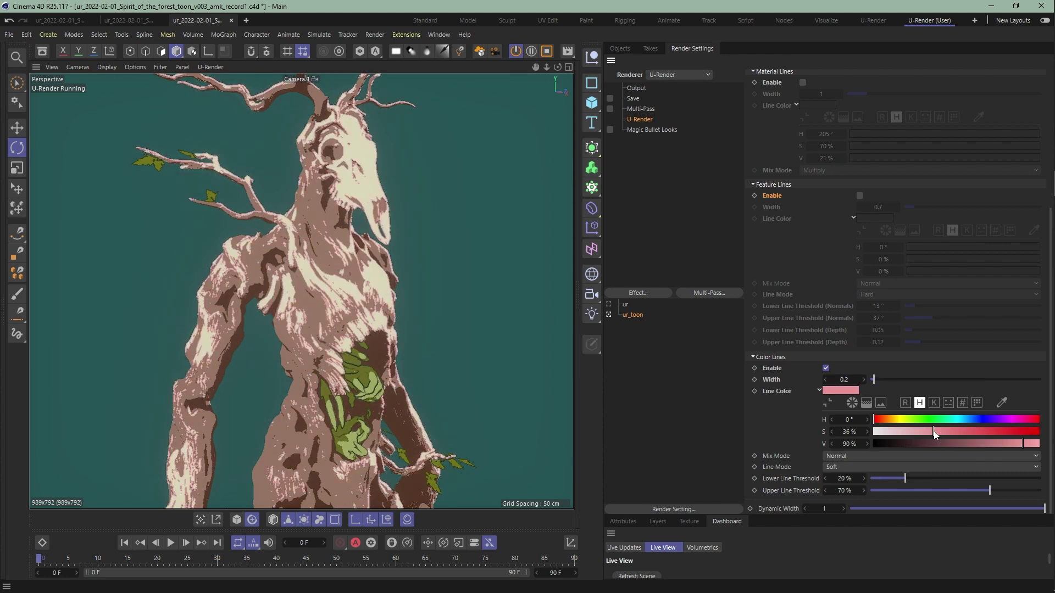
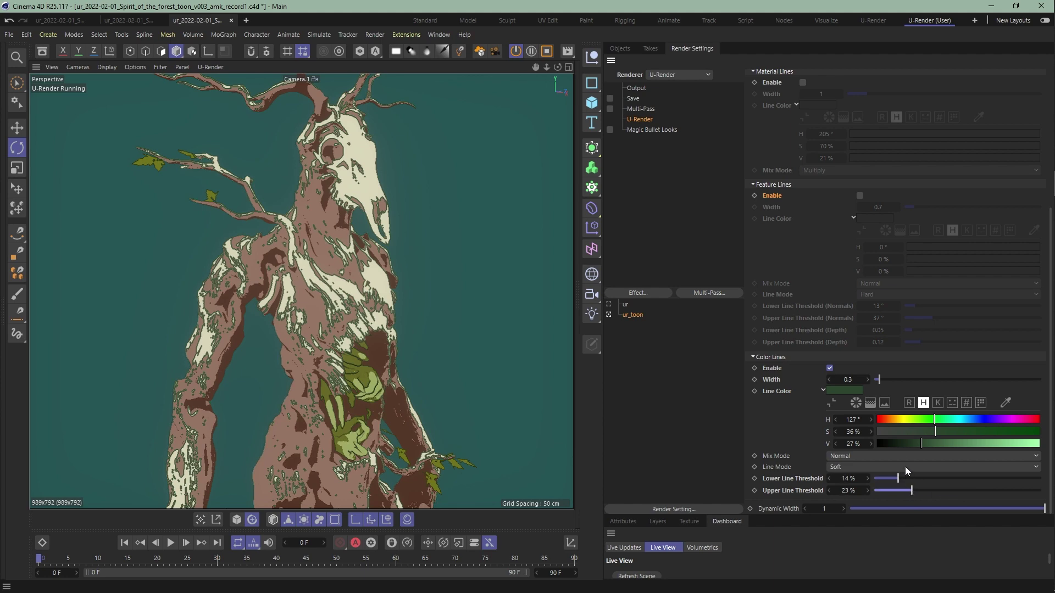
scroll(834, 291, "up", 5)
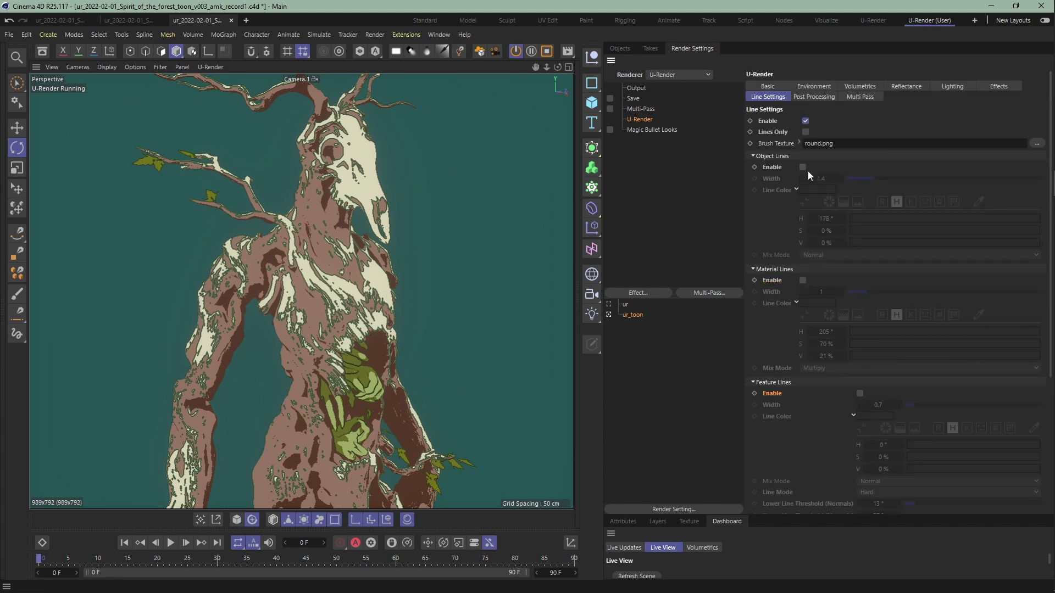
Step: Enable Object Lines and Feature Lines, test Dynamic Width from near zero back to full
left_click(803, 167)
left_click(859, 394)
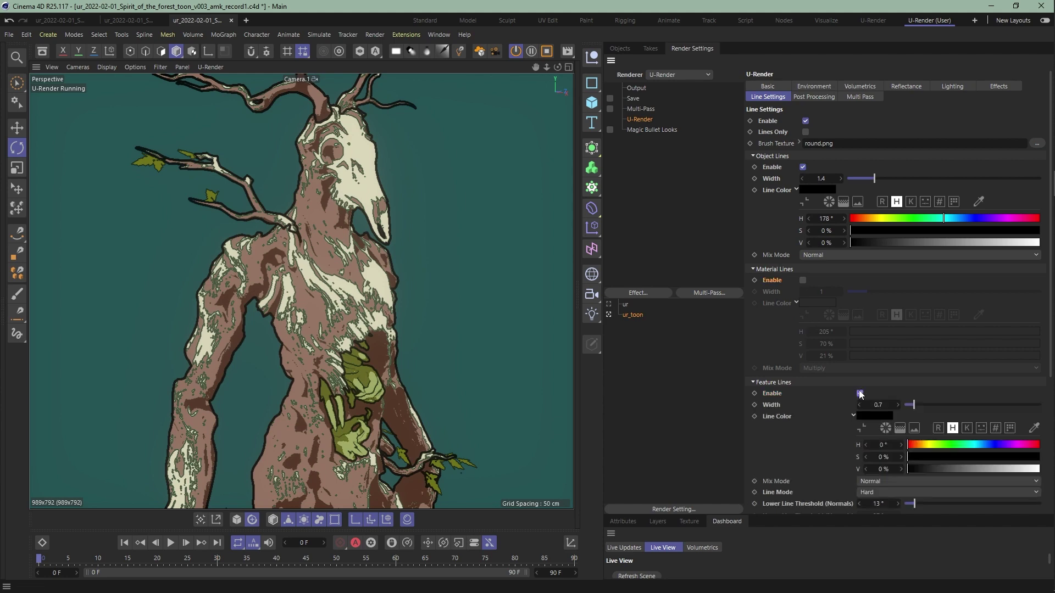
scroll(825, 416, "down", 4)
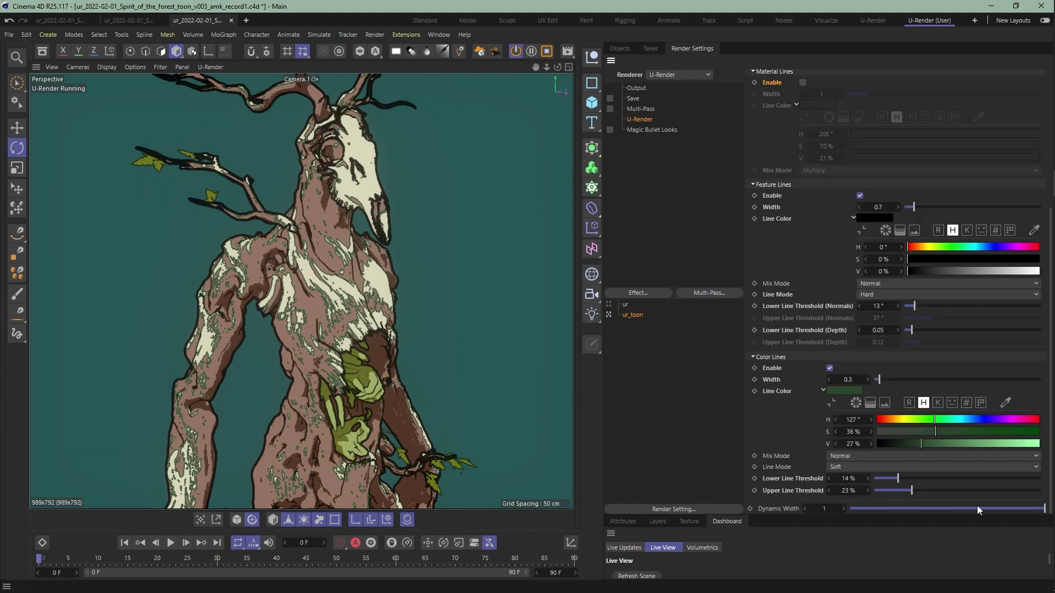
left_click_drag(1043, 509, 856, 509)
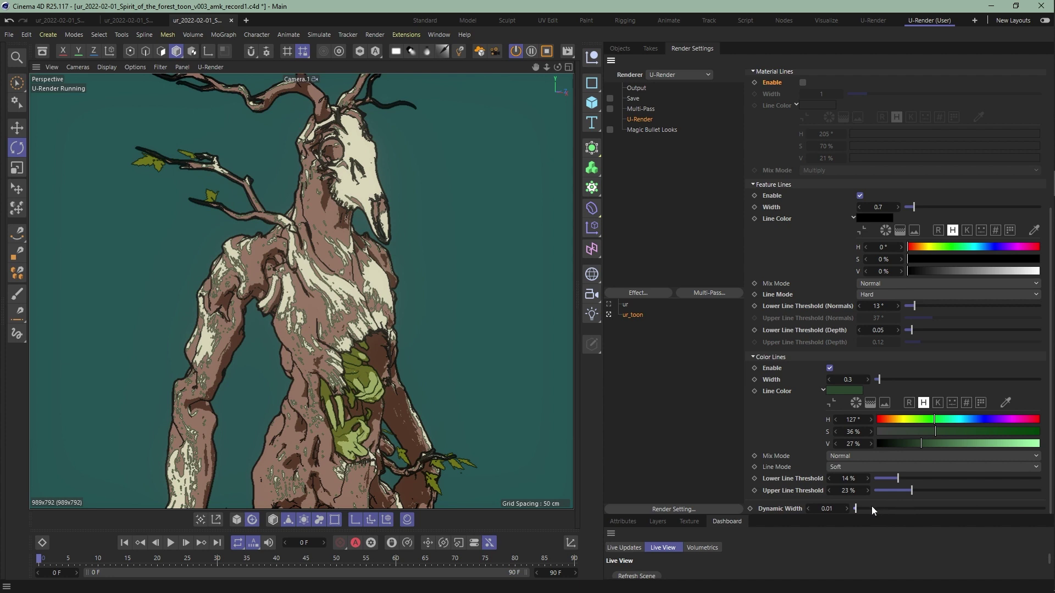
left_click_drag(899, 509, 1043, 508)
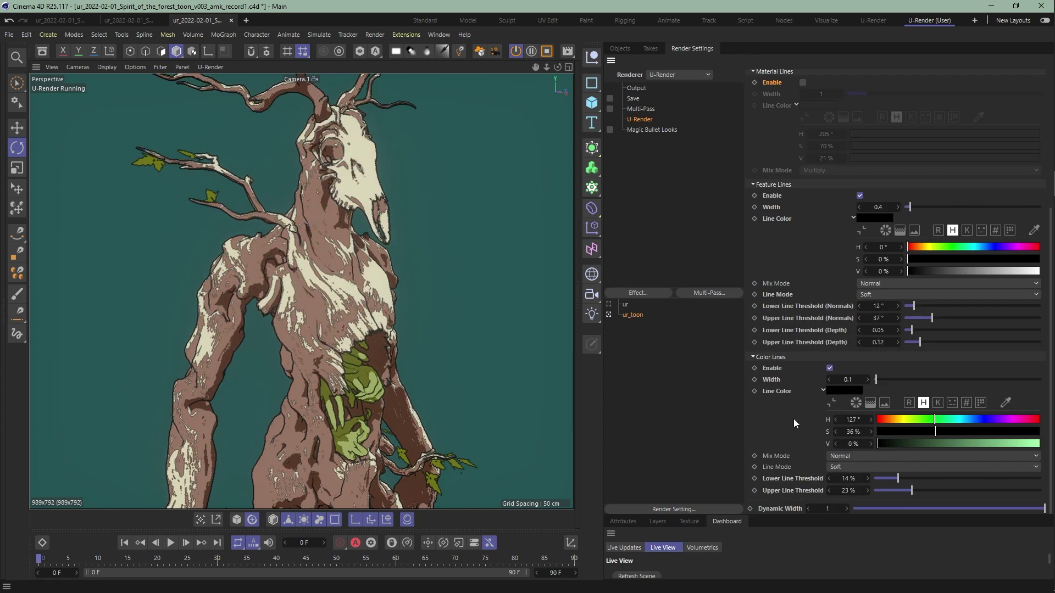
left_click(859, 99)
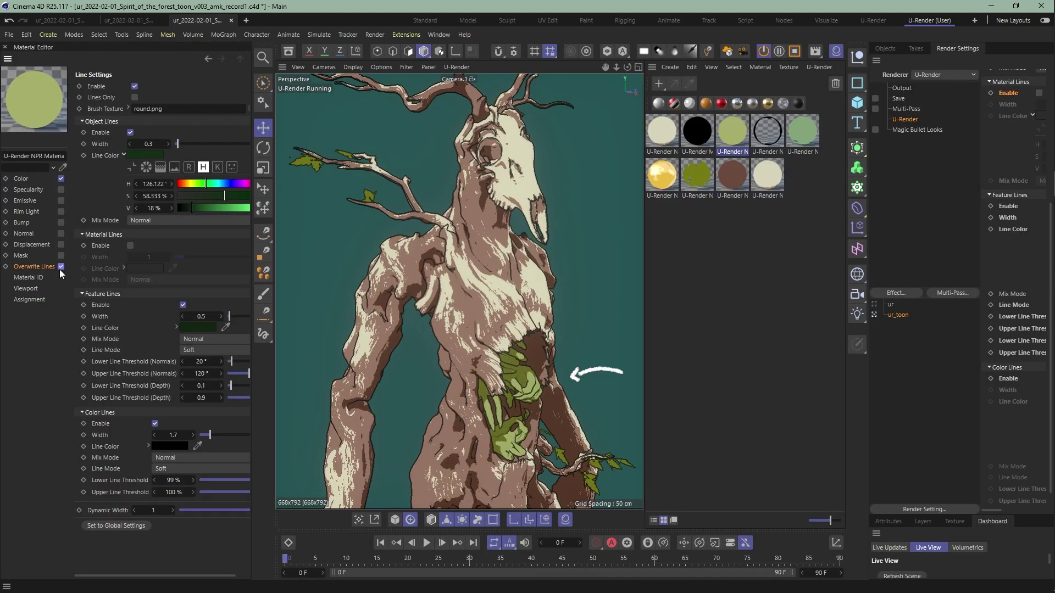
Step: Keep Overwrite Lines on for the green material and experiment with thicker, blue object outlines
left_click(60, 266)
left_click(60, 267)
left_click_drag(177, 144, 228, 144)
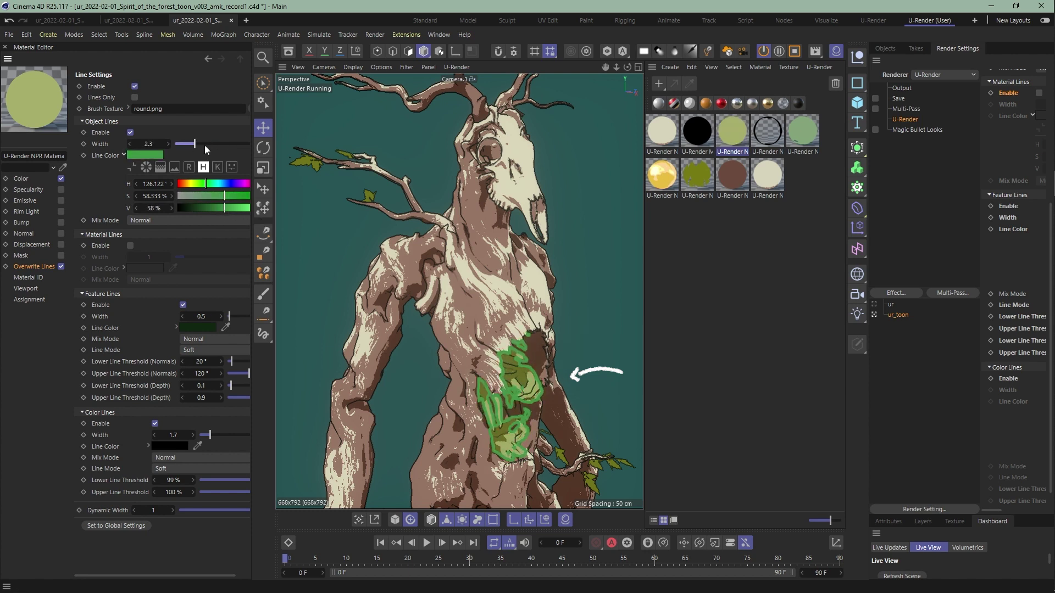
left_click(209, 145)
left_click_drag(216, 184, 201, 208)
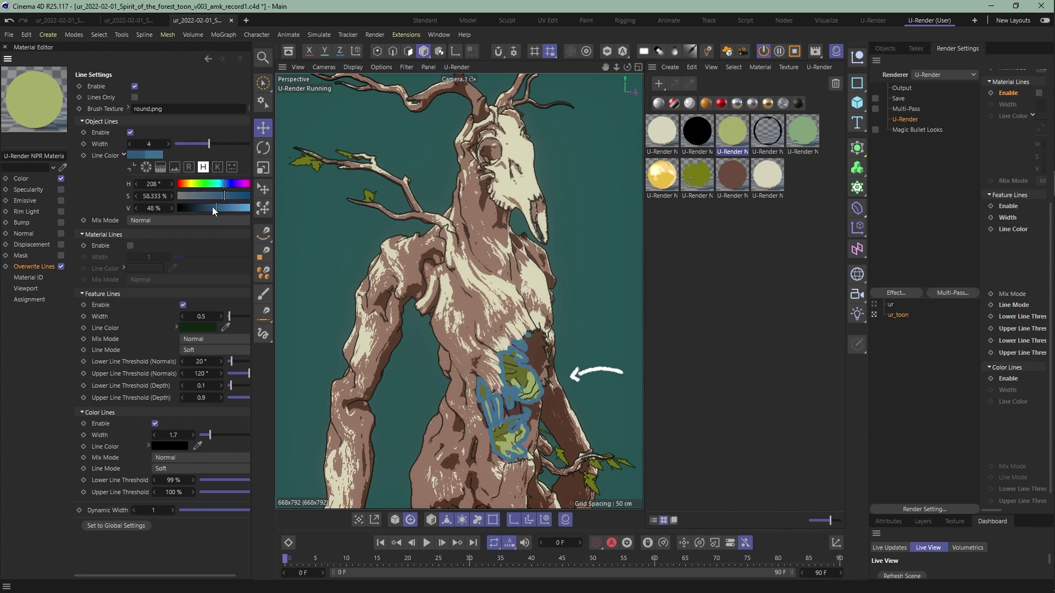
mouse_move(209, 145)
left_mouse_down()
mouse_move(182, 145)
mouse_move(191, 146)
left_mouse_up()
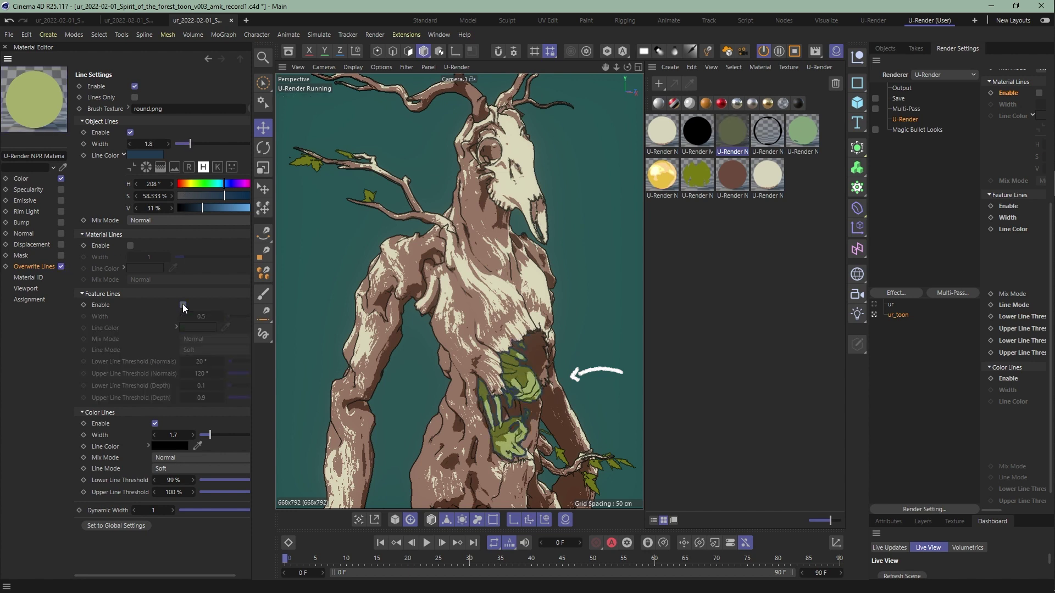
Step: Undo the outline tweak and reset the material's lines to the global settings
key("ctrl+z")
key("ctrl+z")
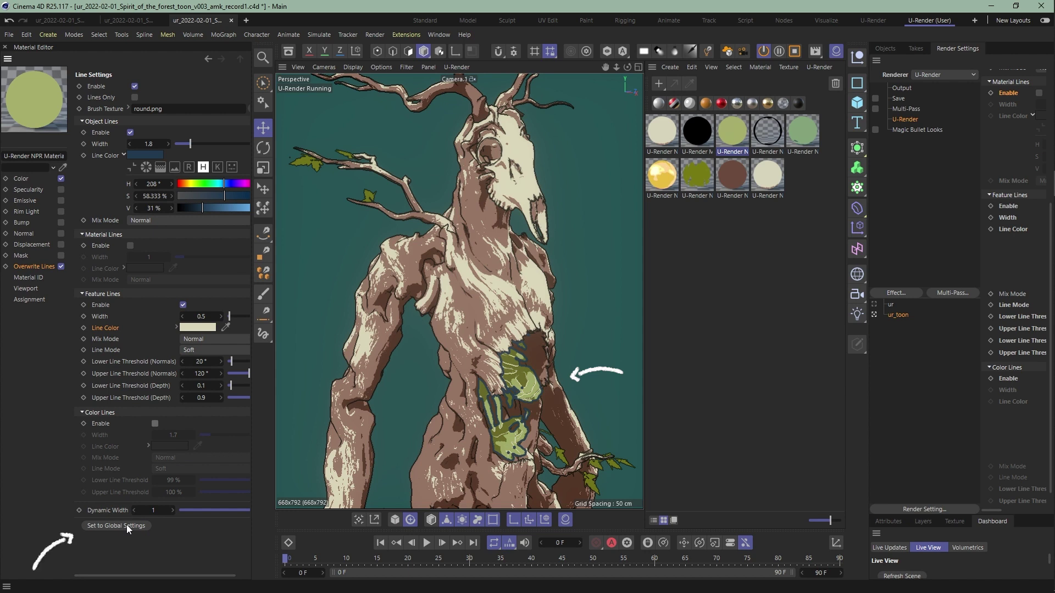
left_click(126, 525)
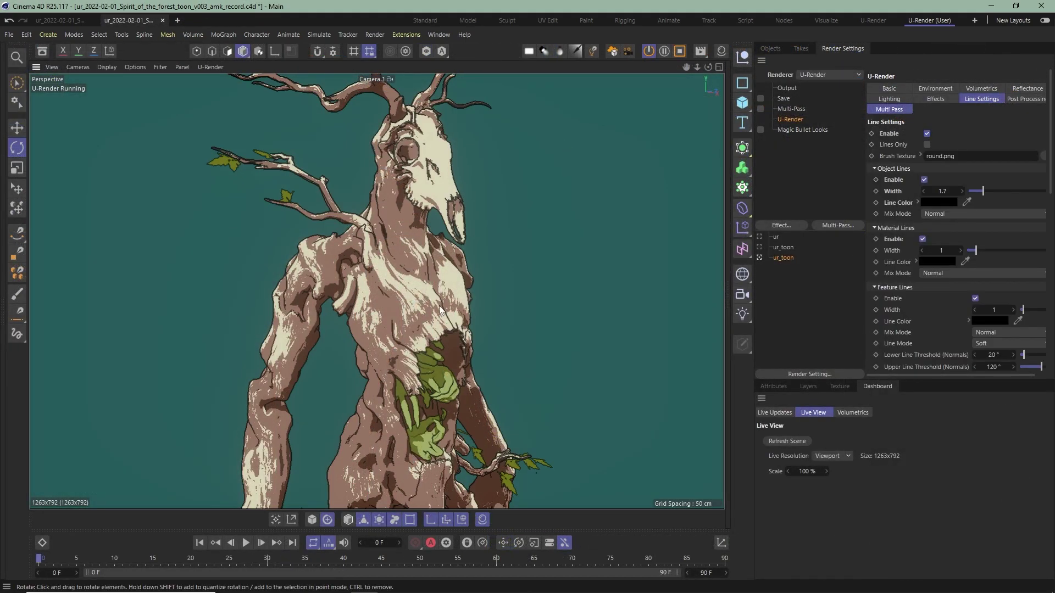
Step: Orbit the viewport so the tree spirit faces the camera, skull head centred
mouse_move(439, 305)
left_mouse_down("alt")
mouse_move(464, 263)
mouse_move(547, 302)
mouse_move(264, 314)
mouse_move(525, 311)
left_mouse_up("alt")
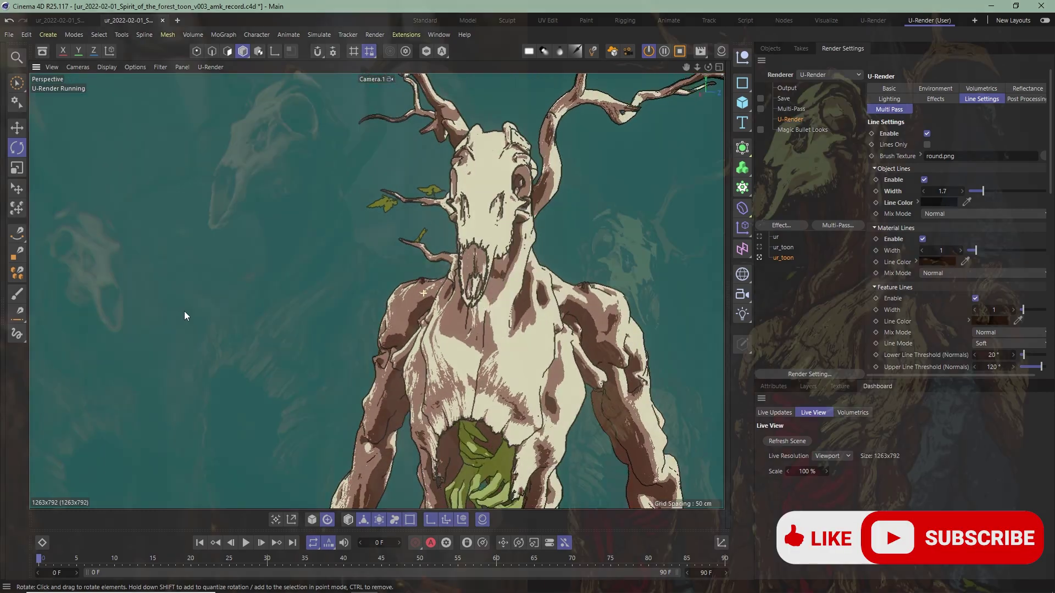